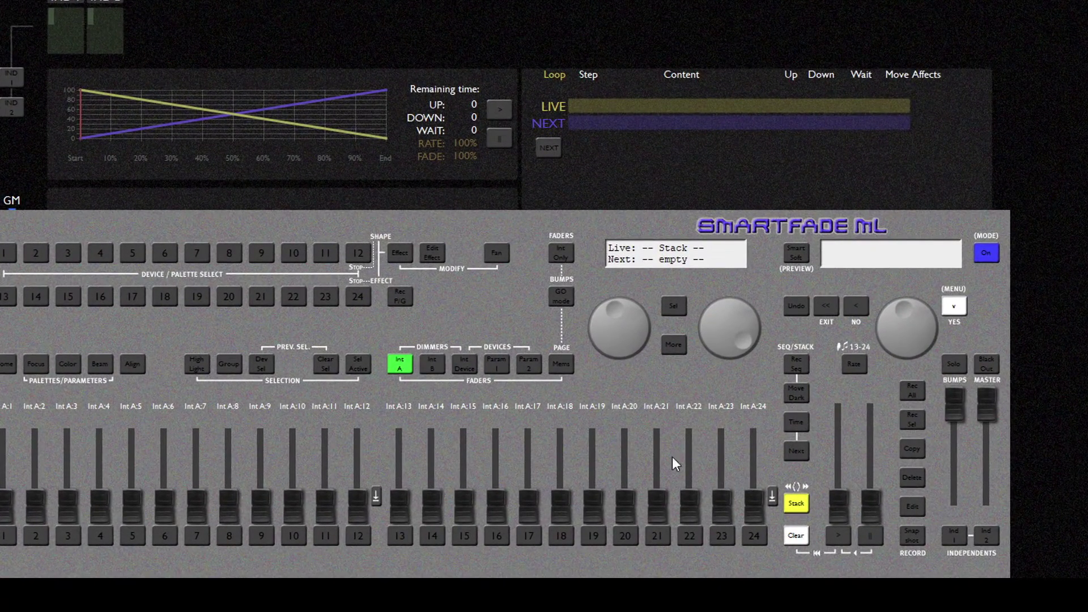
Show the Param 1 device parameters on the faders and open User Personalities under Patch Devices in the Patch settings
{"action": "left_click", "coordinate": [496, 365]}
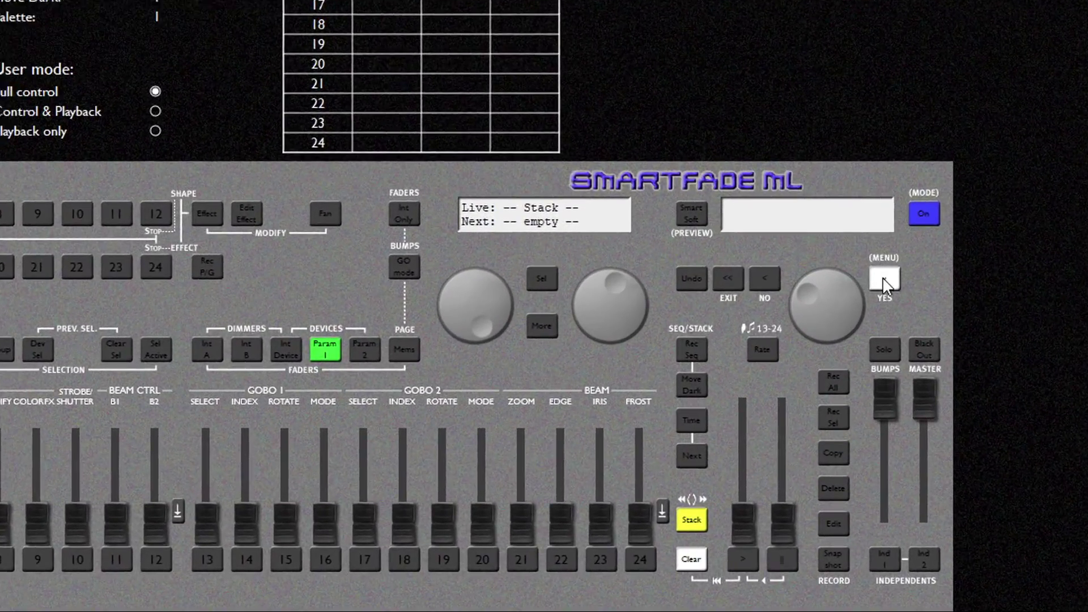
{"action": "left_click", "coordinate": [870, 386]}
{"action": "scroll", "coordinate": [816, 390], "scroll_direction": "down", "scroll_amount": 1}
{"action": "left_click_drag", "start_coordinate": [801, 276], "coordinate": [804, 264]}
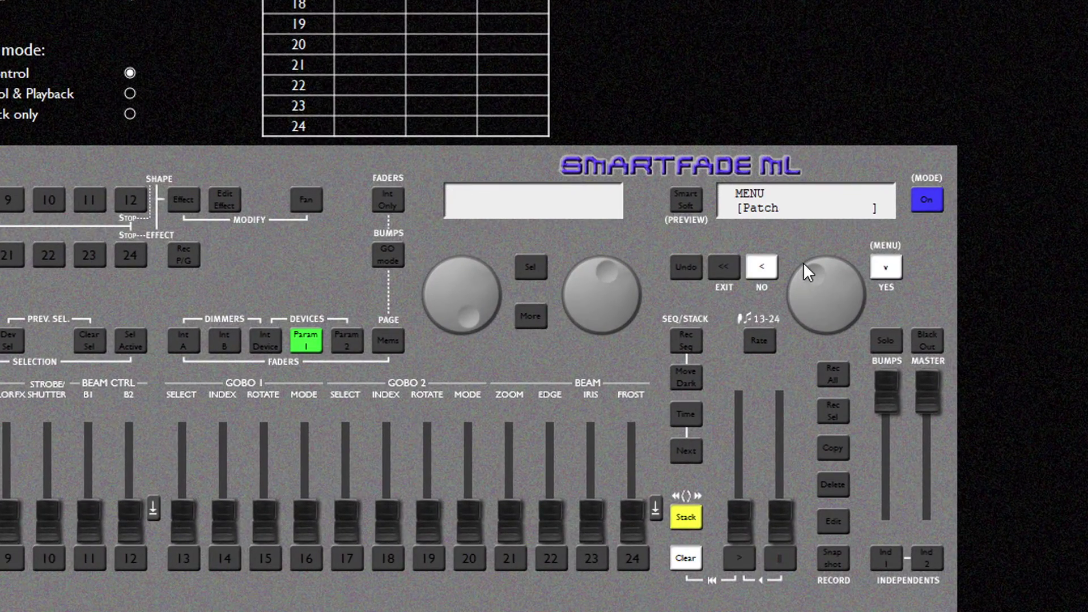
{"action": "left_click", "coordinate": [887, 269]}
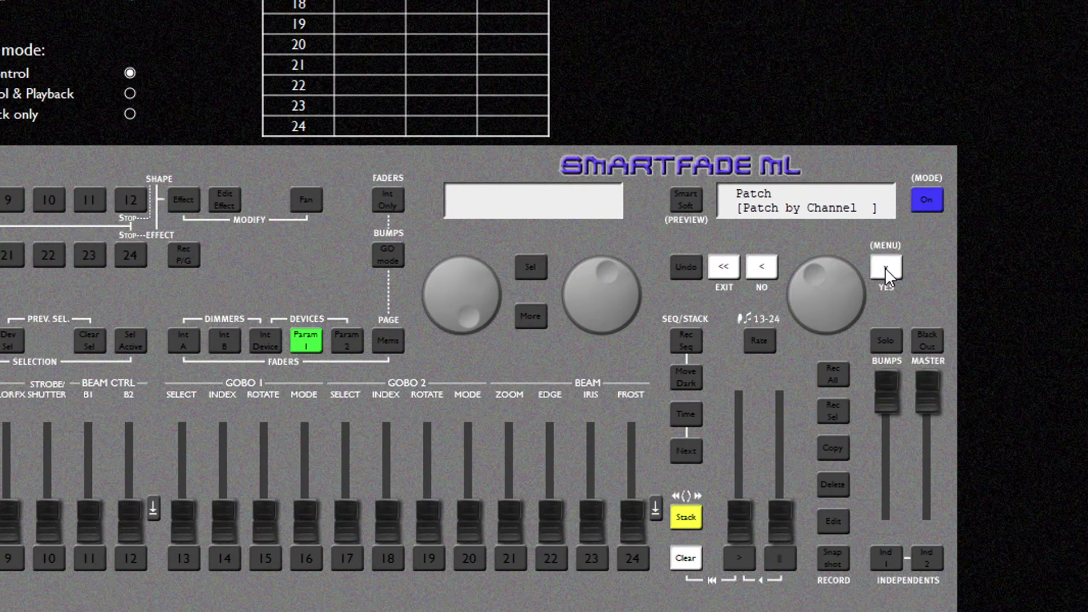
{"action": "mouse_move", "coordinate": [816, 284]}
{"action": "left_mouse_down"}
{"action": "mouse_move", "coordinate": [824, 247]}
{"action": "mouse_move", "coordinate": [807, 268]}
{"action": "left_mouse_up"}
{"action": "left_click", "coordinate": [887, 268]}
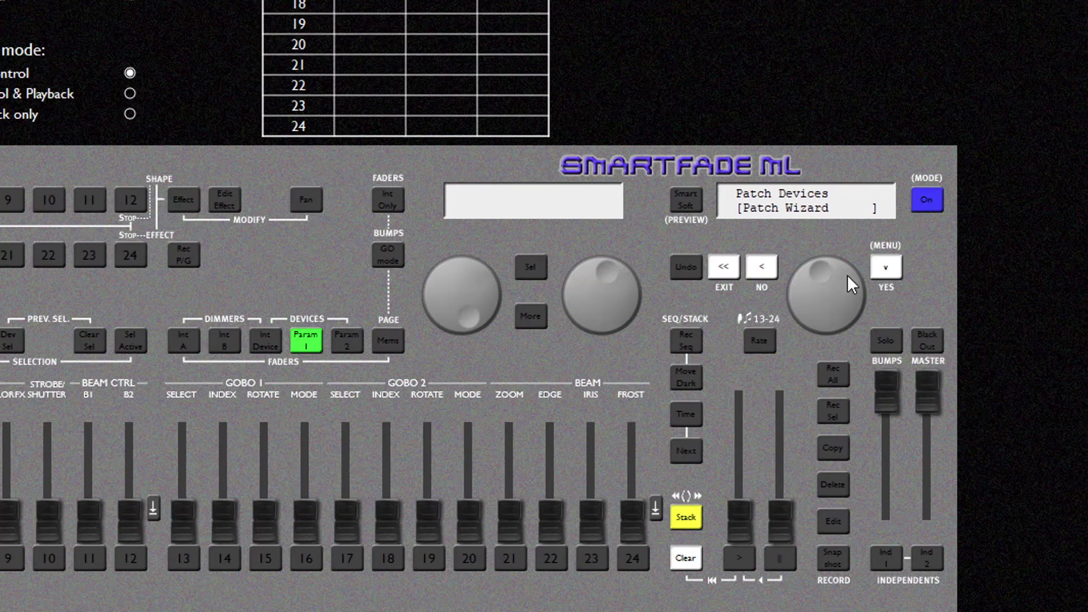
{"action": "scroll", "coordinate": [811, 270], "scroll_direction": "down", "scroll_amount": 1}
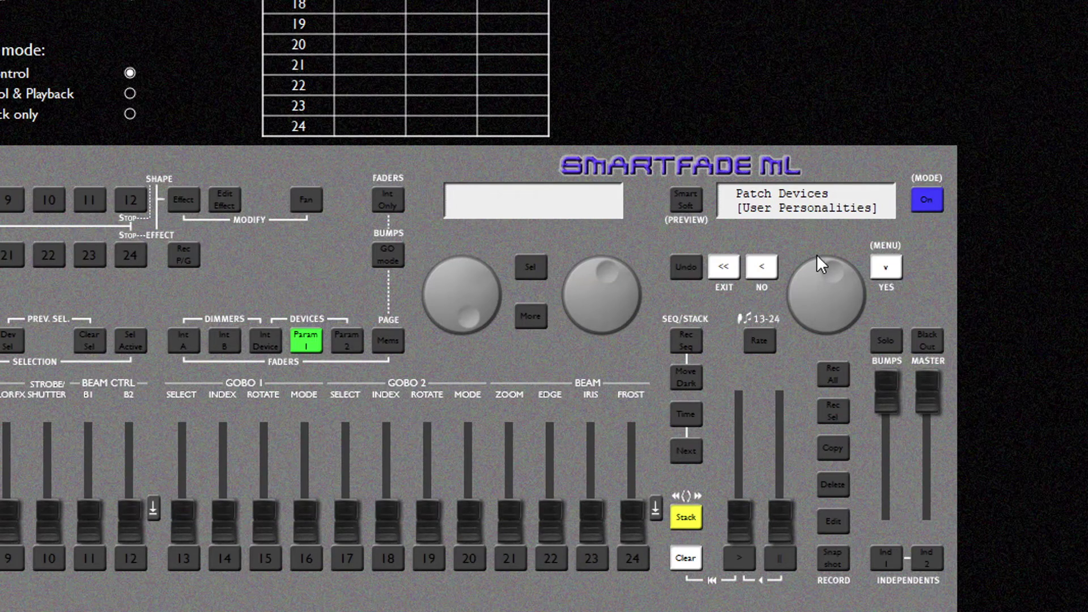
{"action": "left_click", "coordinate": [886, 266]}
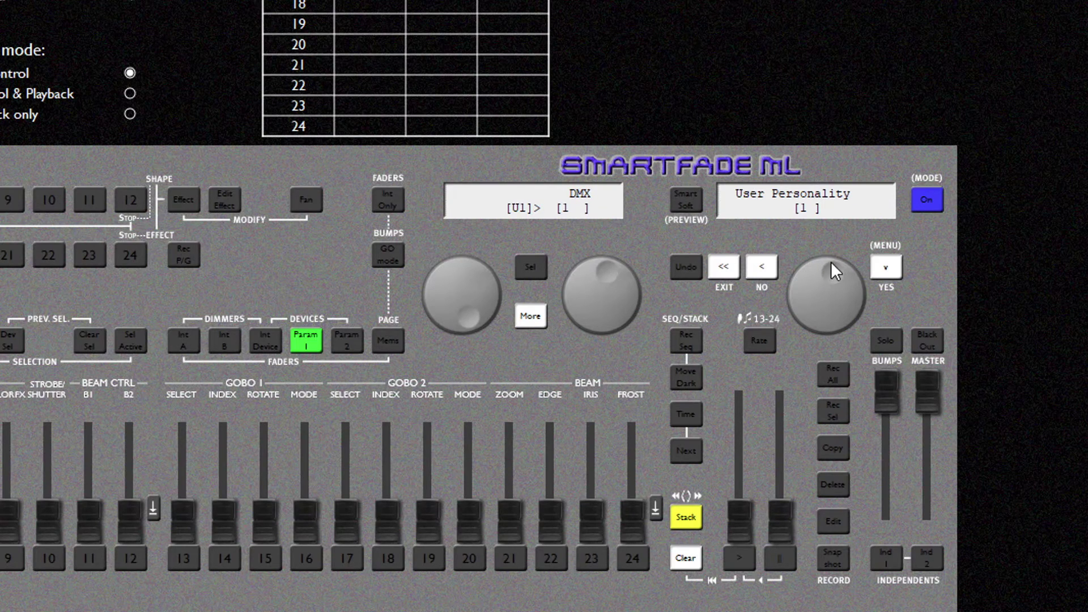
Select user personality 1 and open it for editing
{"action": "left_click_drag", "start_coordinate": [831, 261], "coordinate": [796, 286]}
{"action": "left_click", "coordinate": [879, 267]}
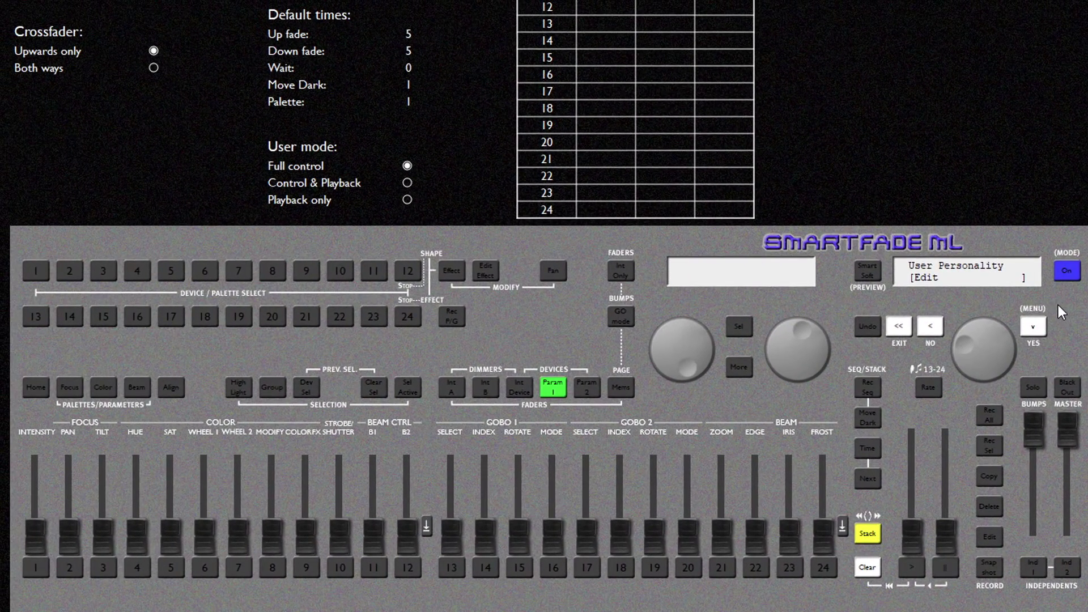
{"action": "left_click", "coordinate": [1033, 329]}
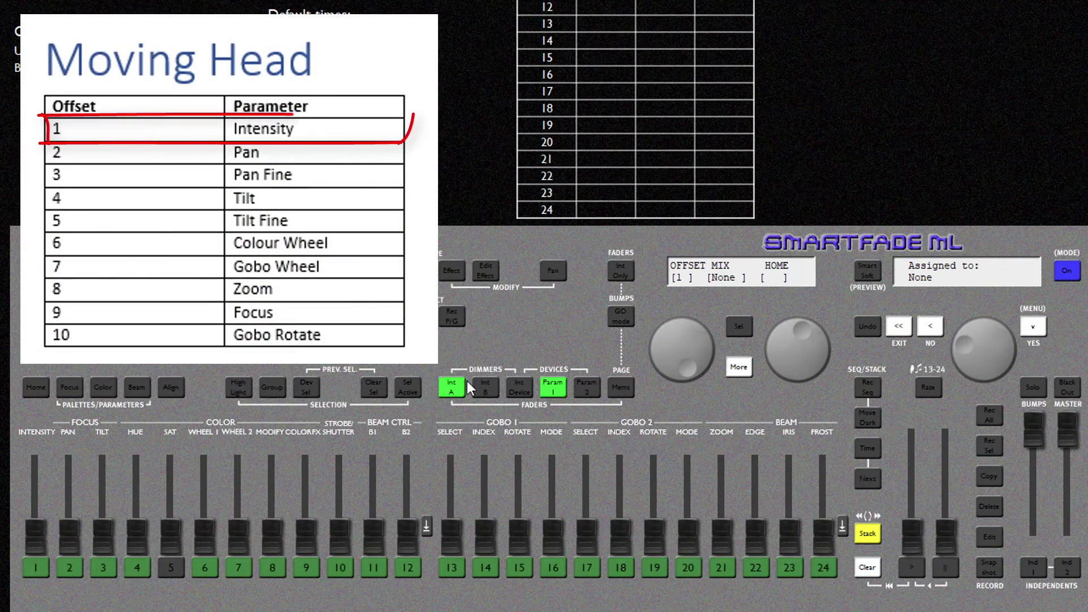
Assign the moving head's offset 1 to Intensity, offset 2 to Pan and offset 3 to Pan Fine
{"action": "left_click", "coordinate": [44, 571]}
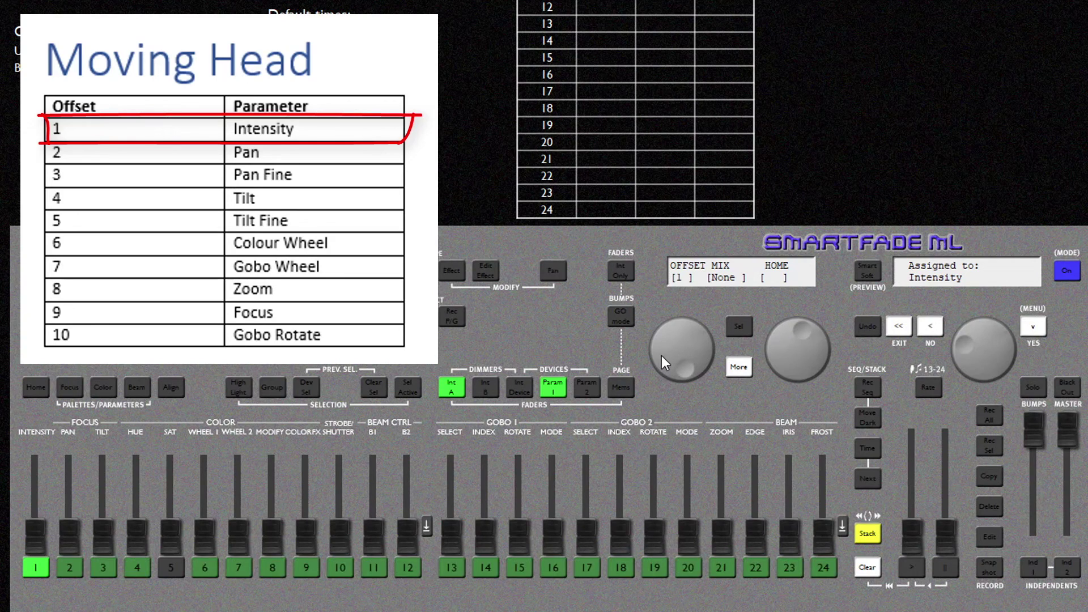
{"action": "left_click_drag", "start_coordinate": [661, 355], "coordinate": [663, 348]}
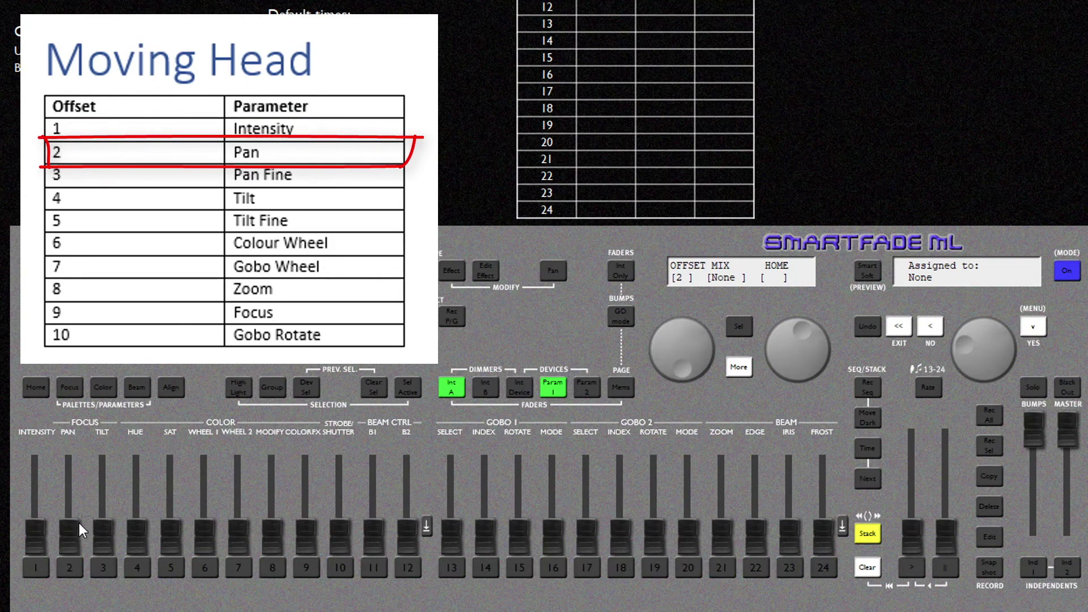
{"action": "left_click", "coordinate": [69, 567]}
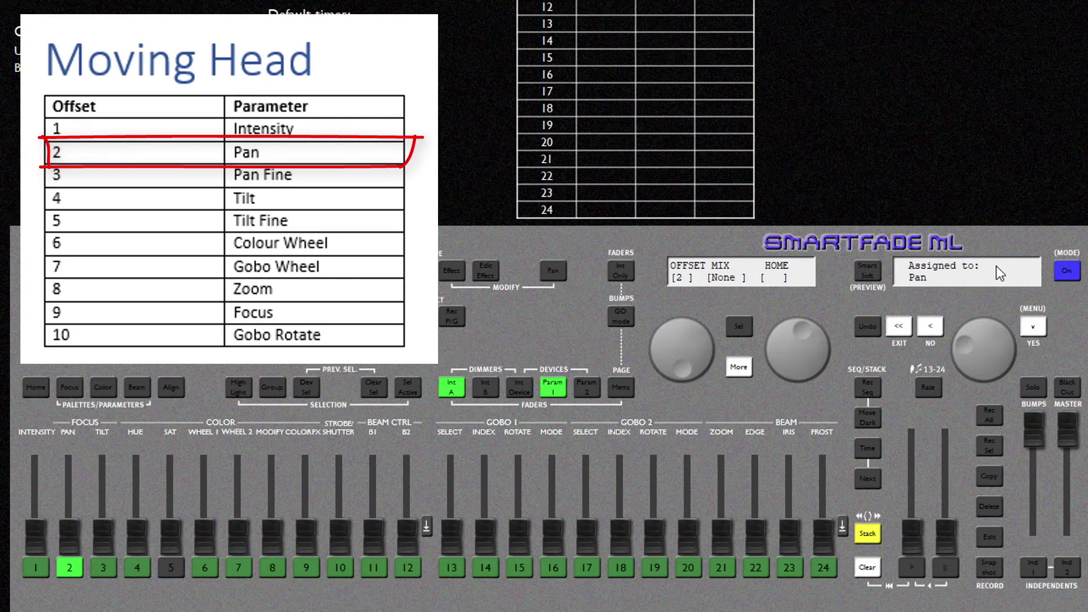
{"action": "left_click_drag", "start_coordinate": [666, 369], "coordinate": [666, 361]}
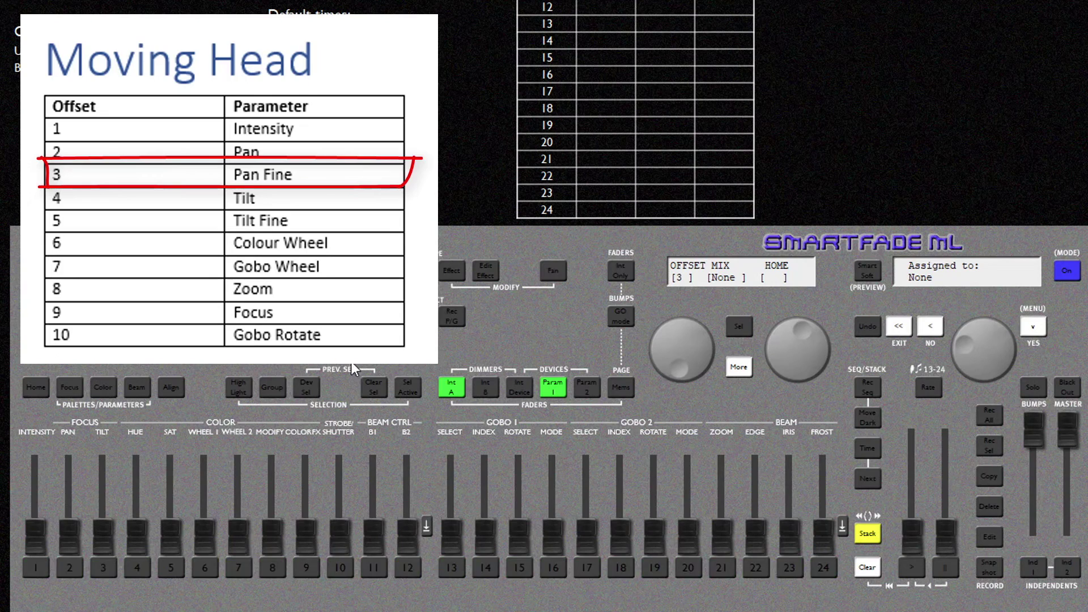
{"action": "left_click", "coordinate": [73, 570]}
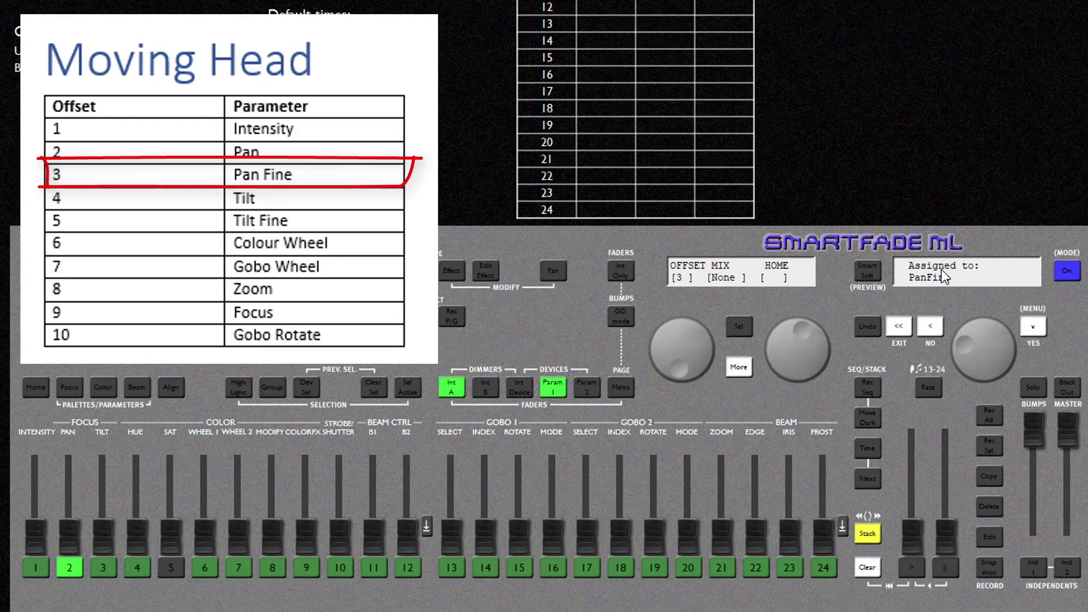
Assign the moving head's offset 4 to Tilt and offset 5 to Tilt Fine
{"action": "mouse_move", "coordinate": [664, 347]}
{"action": "left_mouse_down"}
{"action": "mouse_move", "coordinate": [661, 359]}
{"action": "mouse_move", "coordinate": [666, 338]}
{"action": "left_mouse_up"}
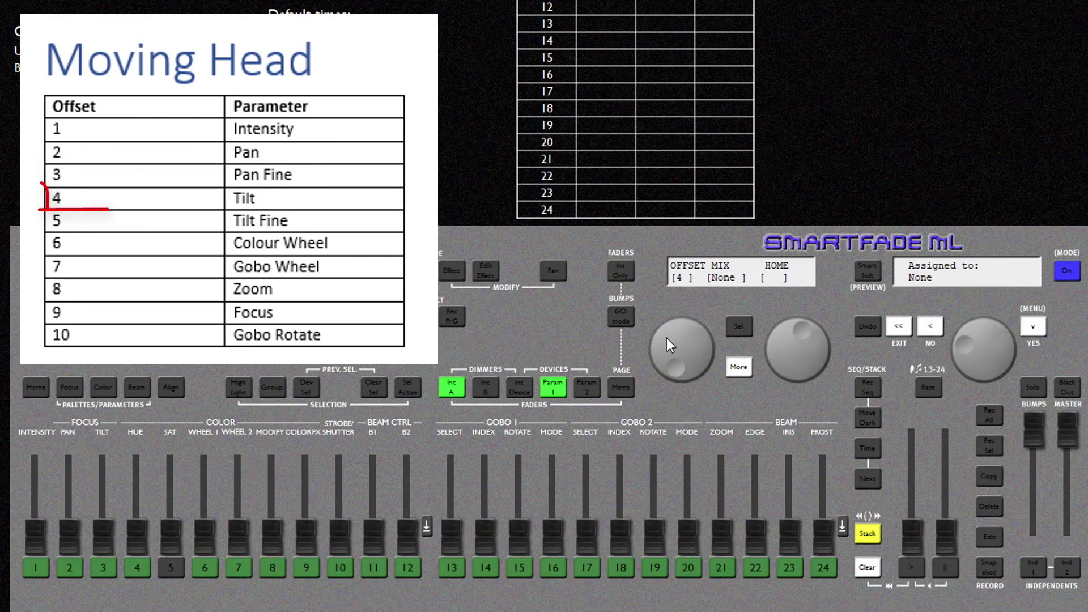
{"action": "left_click", "coordinate": [103, 568]}
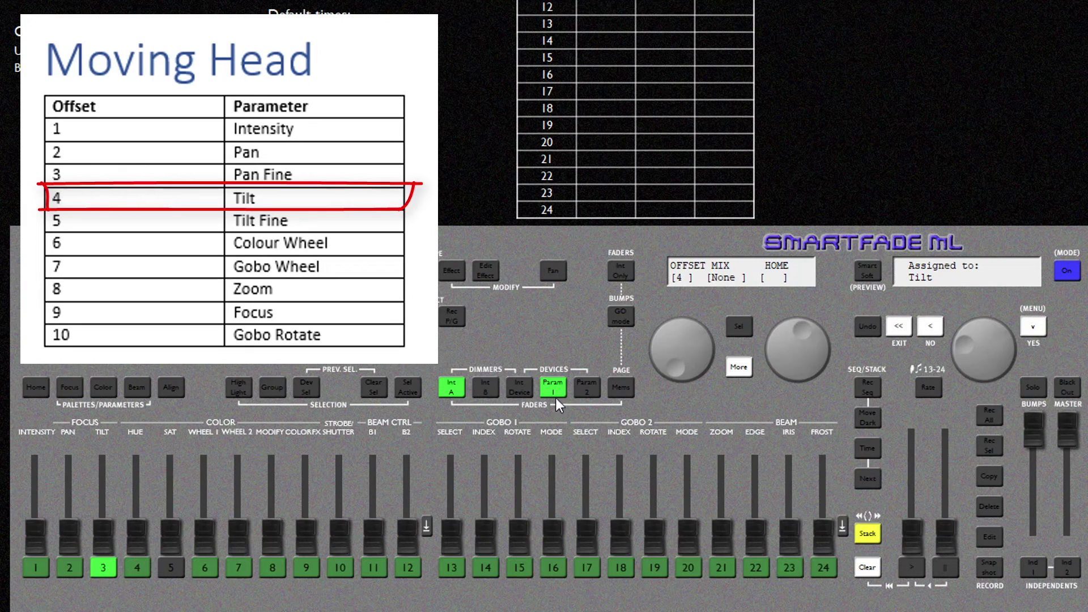
{"action": "left_click_drag", "start_coordinate": [665, 368], "coordinate": [666, 353]}
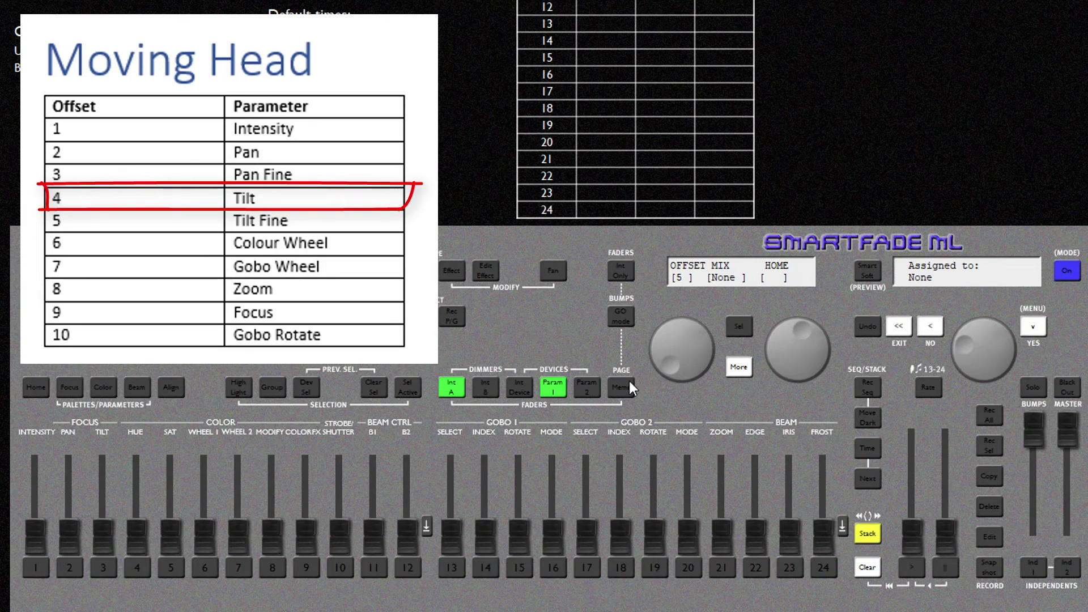
{"action": "left_click", "coordinate": [105, 568]}
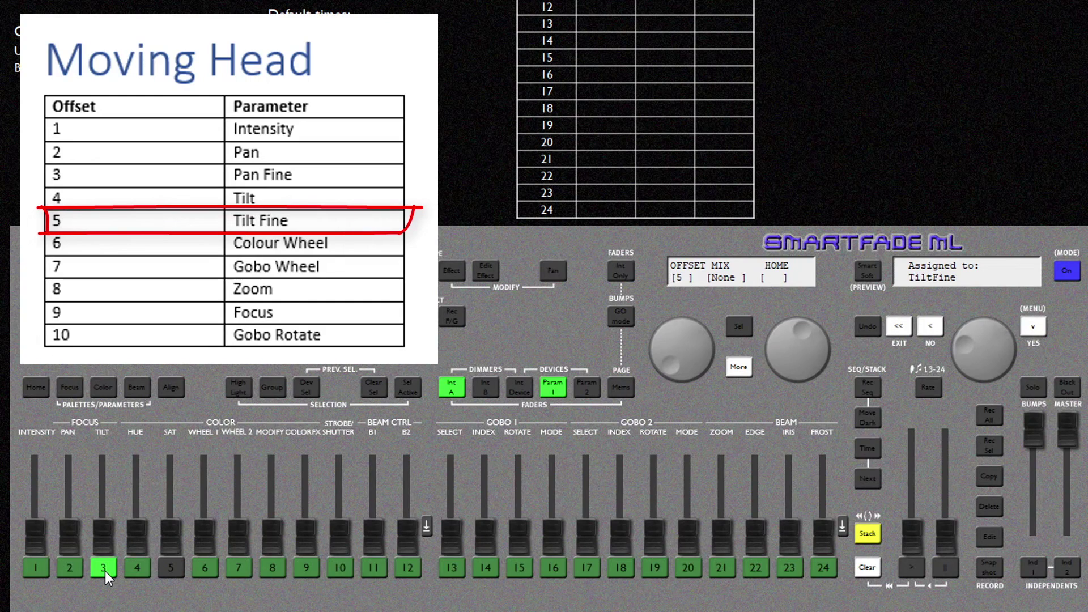
Assign the moving head's offset 6 to colour Wheel 1 and offset 7 to Gobo 1 Select
{"action": "scroll", "coordinate": [664, 358], "scroll_direction": "up", "scroll_amount": 1}
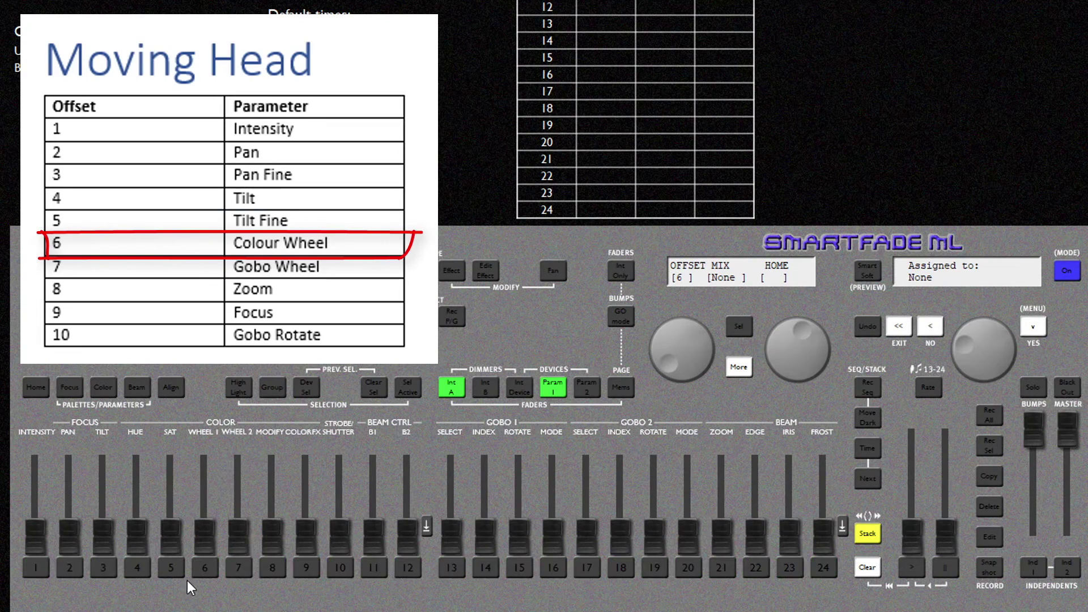
{"action": "left_click", "coordinate": [204, 573]}
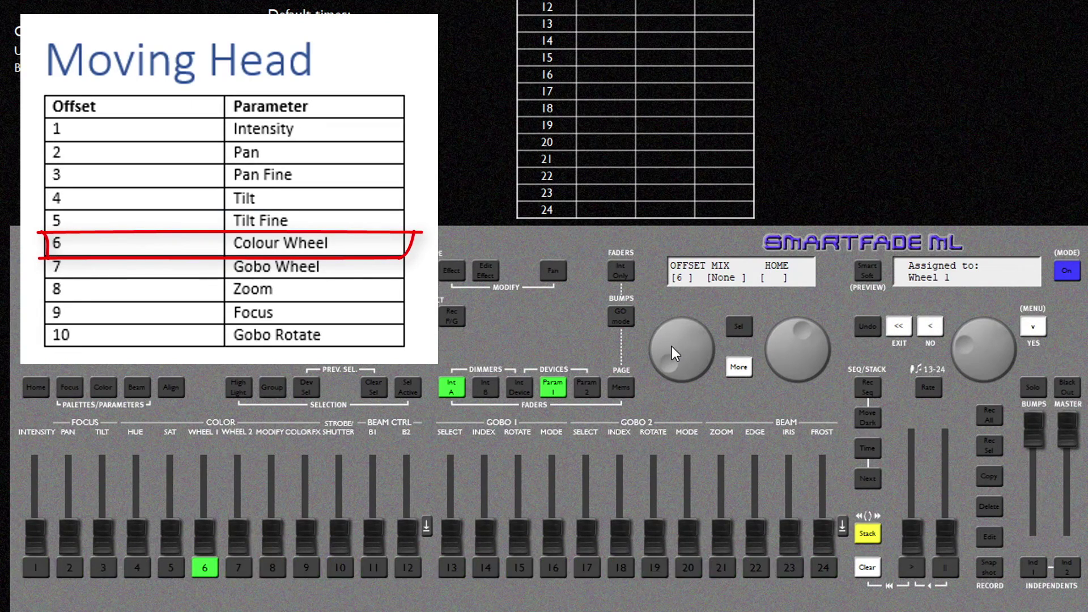
{"action": "left_click_drag", "start_coordinate": [672, 339], "coordinate": [672, 335]}
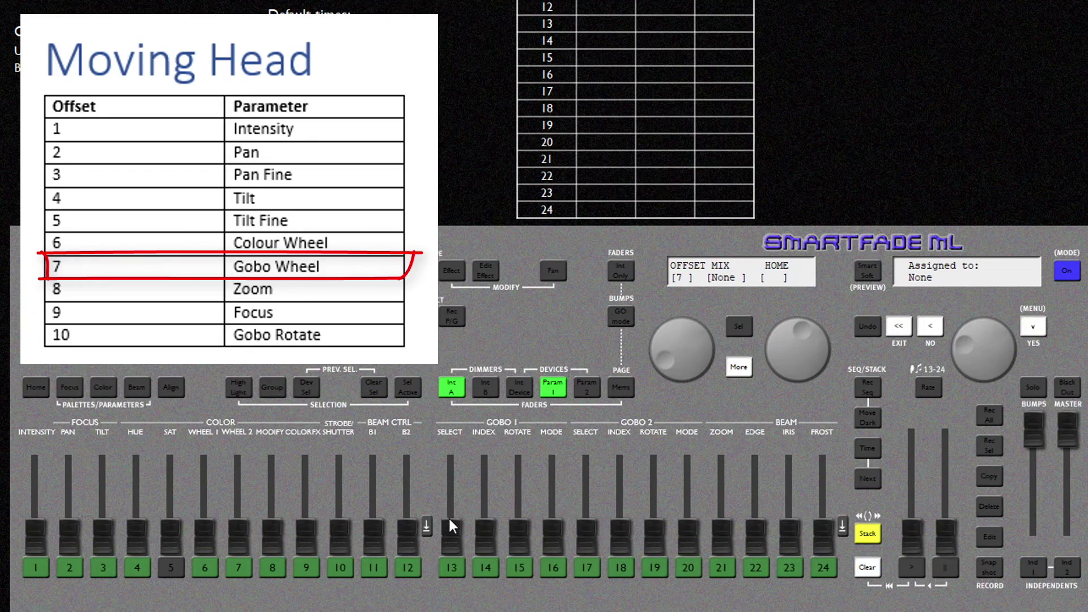
{"action": "left_click", "coordinate": [452, 568]}
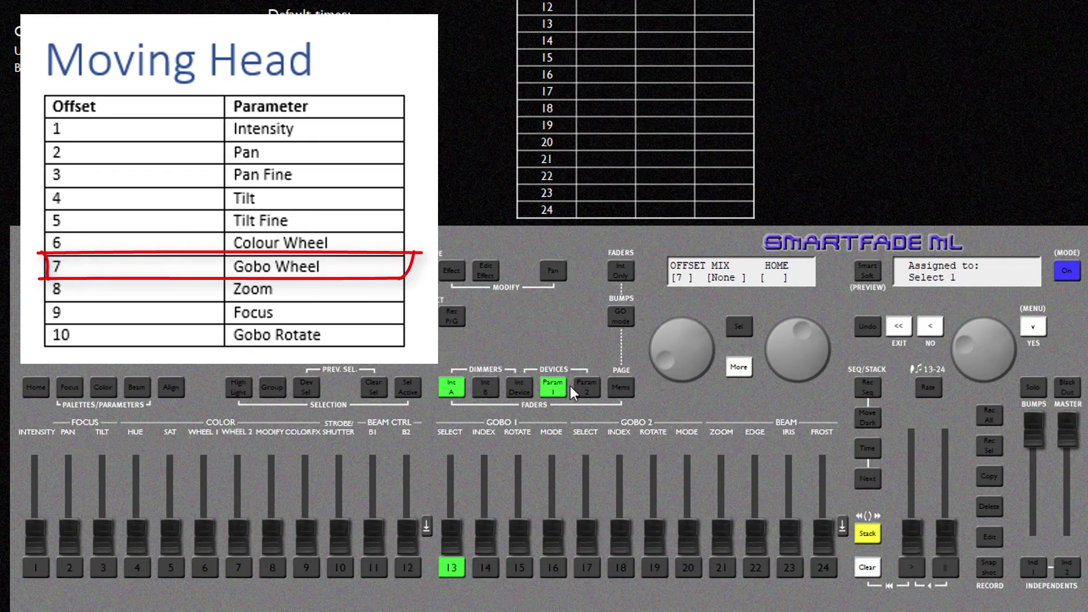
Assign the moving head's offset 8 to Zoom and offset 9 to Edge for the focus
{"action": "left_click_drag", "start_coordinate": [663, 360], "coordinate": [662, 345]}
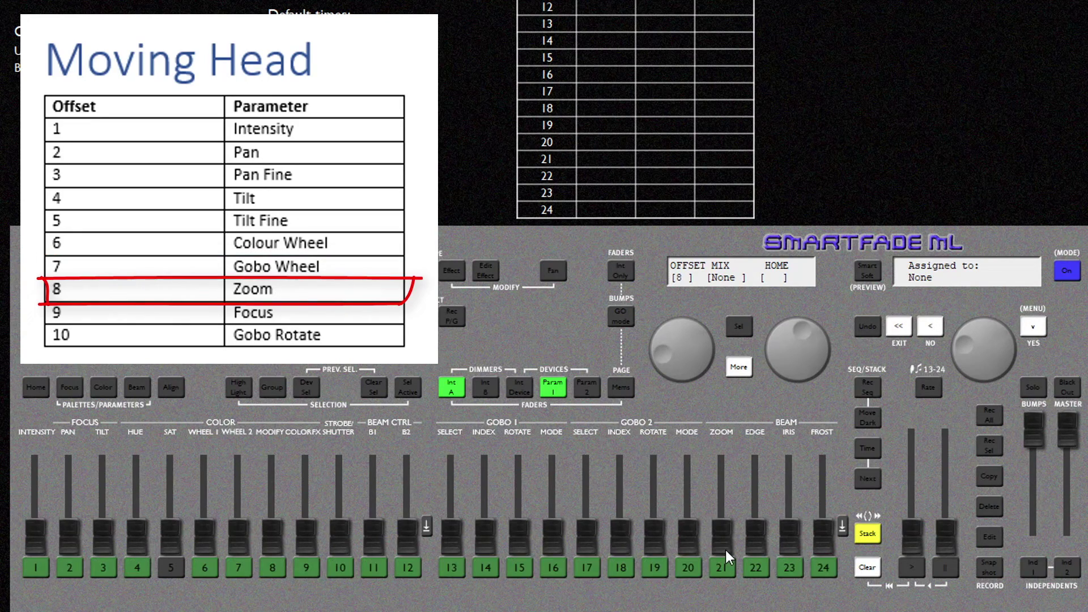
{"action": "left_click", "coordinate": [722, 566]}
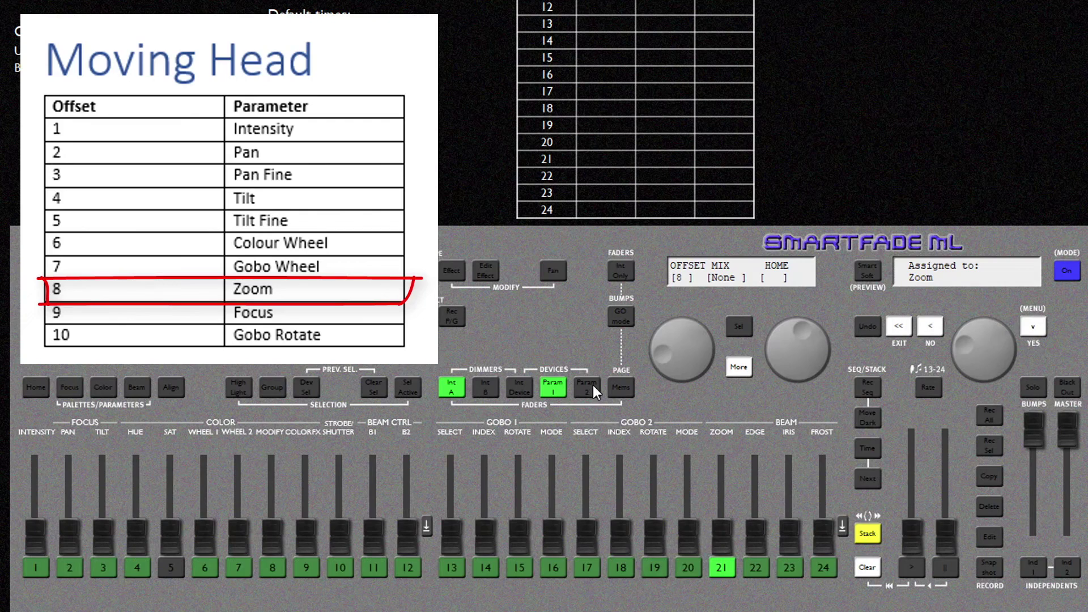
{"action": "left_click_drag", "start_coordinate": [669, 354], "coordinate": [669, 343]}
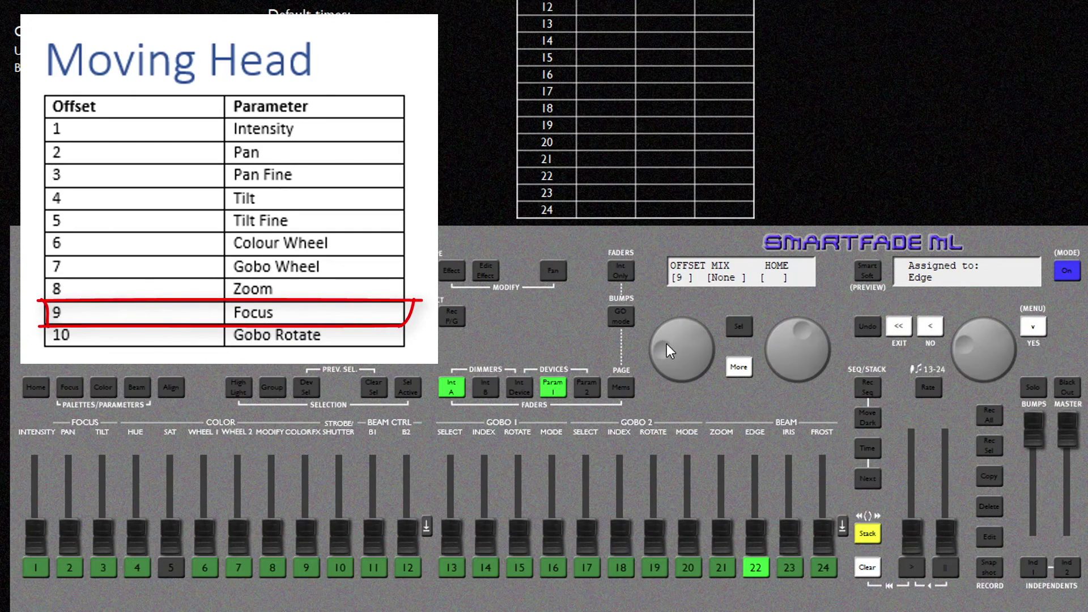
Assign the moving head's offset 10 to Gobo 1 Rotate and leave the personality editor
{"action": "left_click_drag", "start_coordinate": [670, 350], "coordinate": [667, 342]}
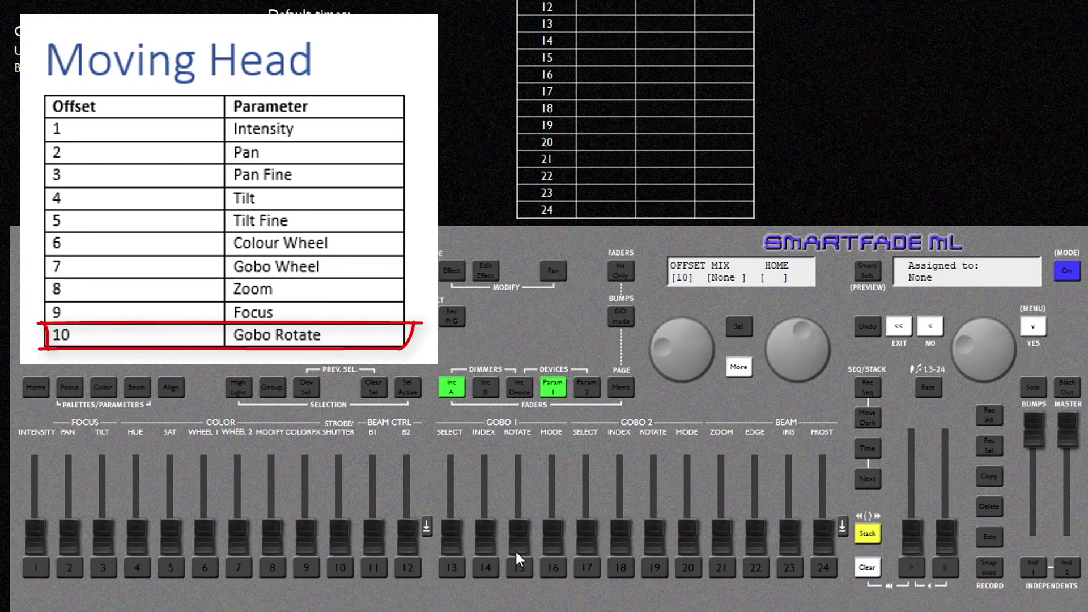
{"action": "left_click", "coordinate": [520, 568]}
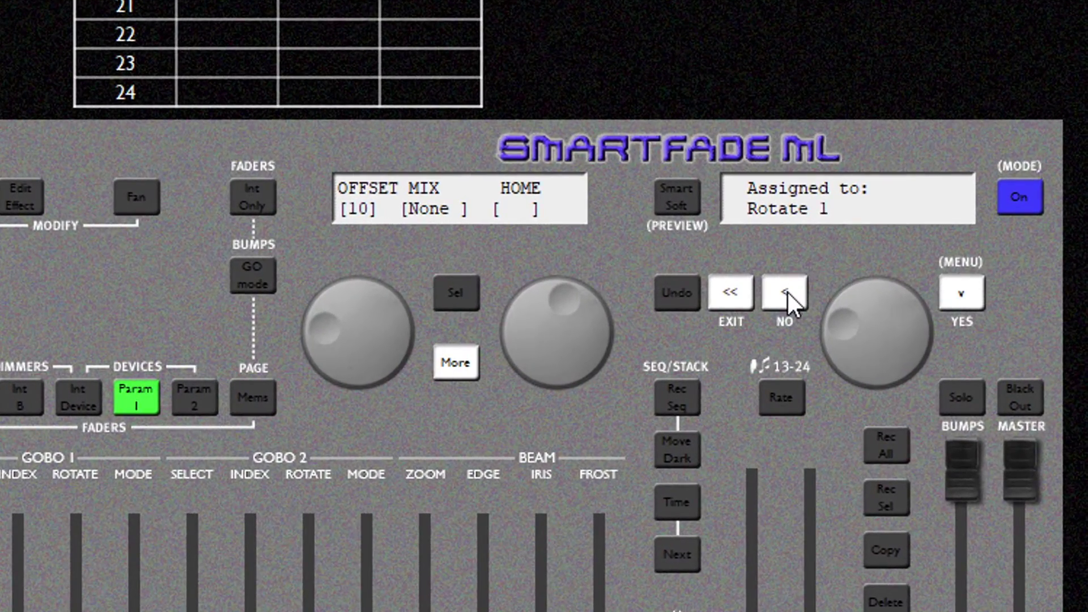
{"action": "left_click", "coordinate": [787, 292]}
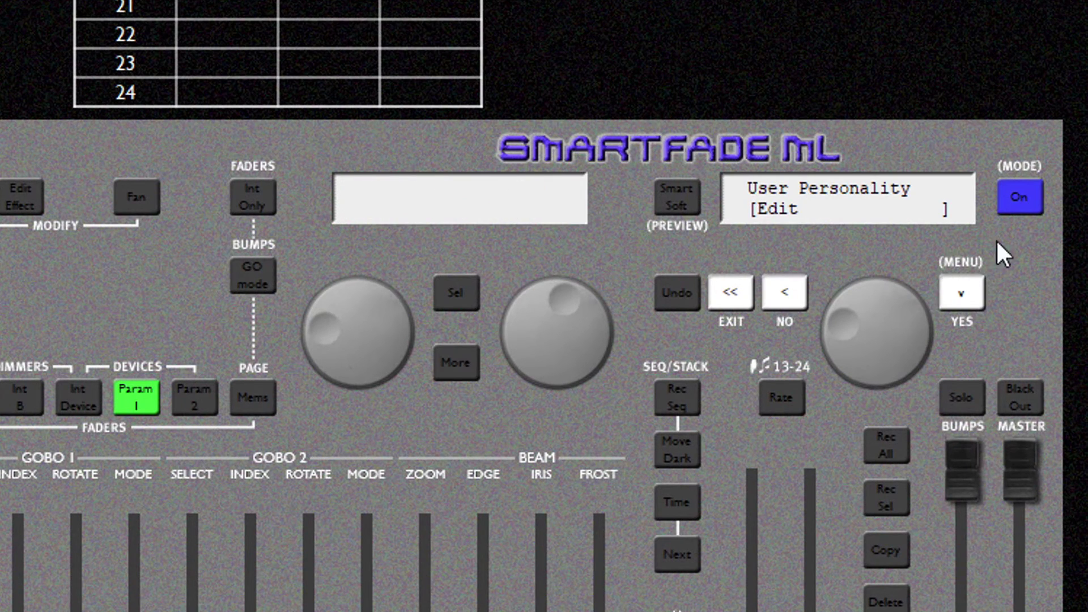
Reopen user personality 1 to review its offset assignments, and return to the personality selection
{"action": "left_click", "coordinate": [951, 289]}
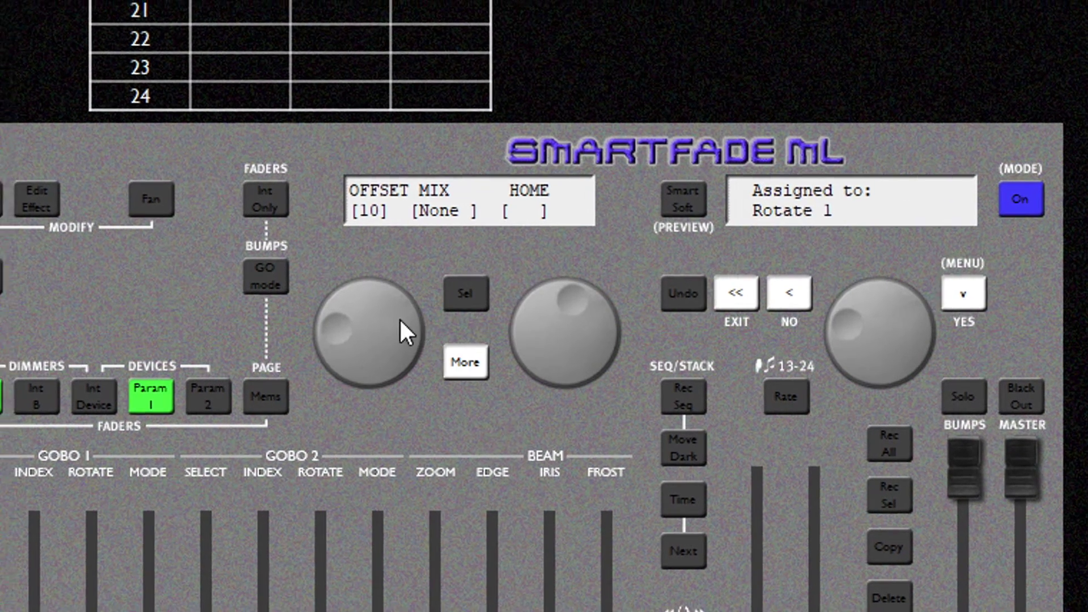
{"action": "left_click_drag", "start_coordinate": [389, 320], "coordinate": [347, 569]}
{"action": "left_click_drag", "start_coordinate": [665, 468], "coordinate": [672, 430]}
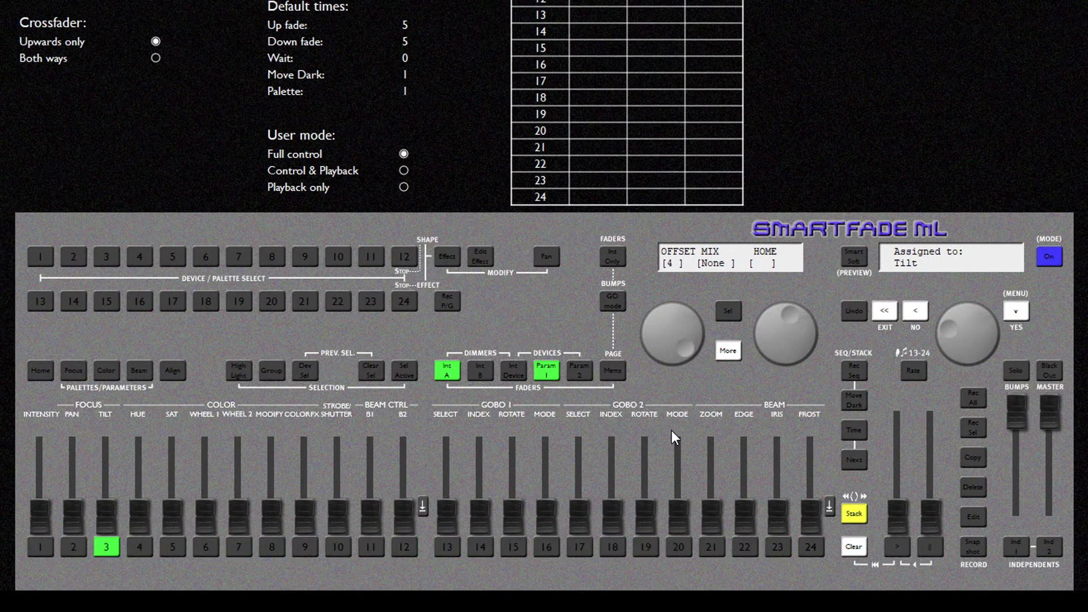
{"action": "left_click", "coordinate": [913, 311]}
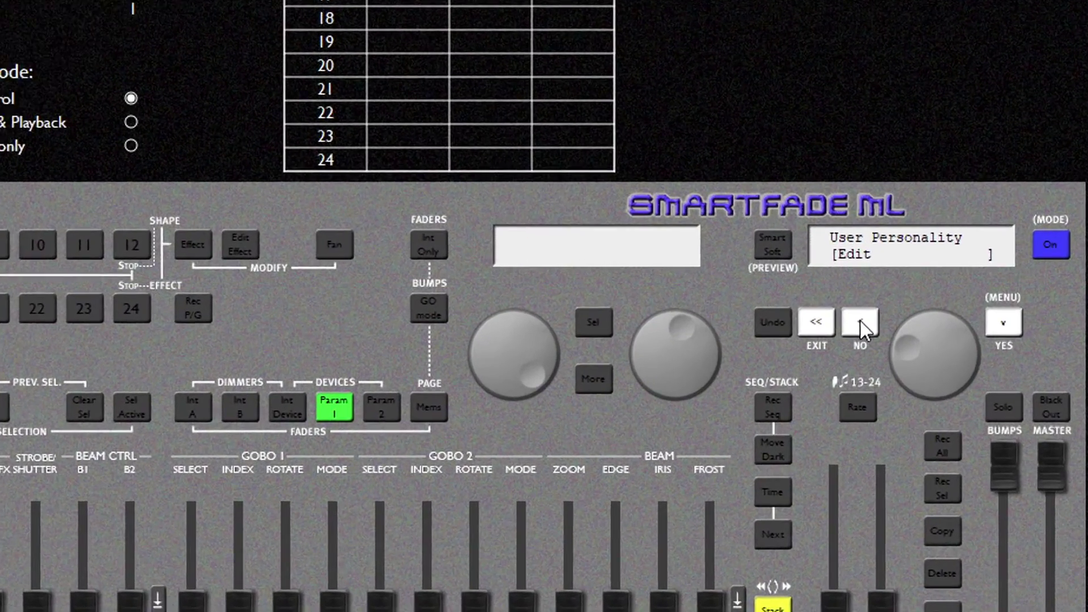
{"action": "left_click", "coordinate": [916, 313]}
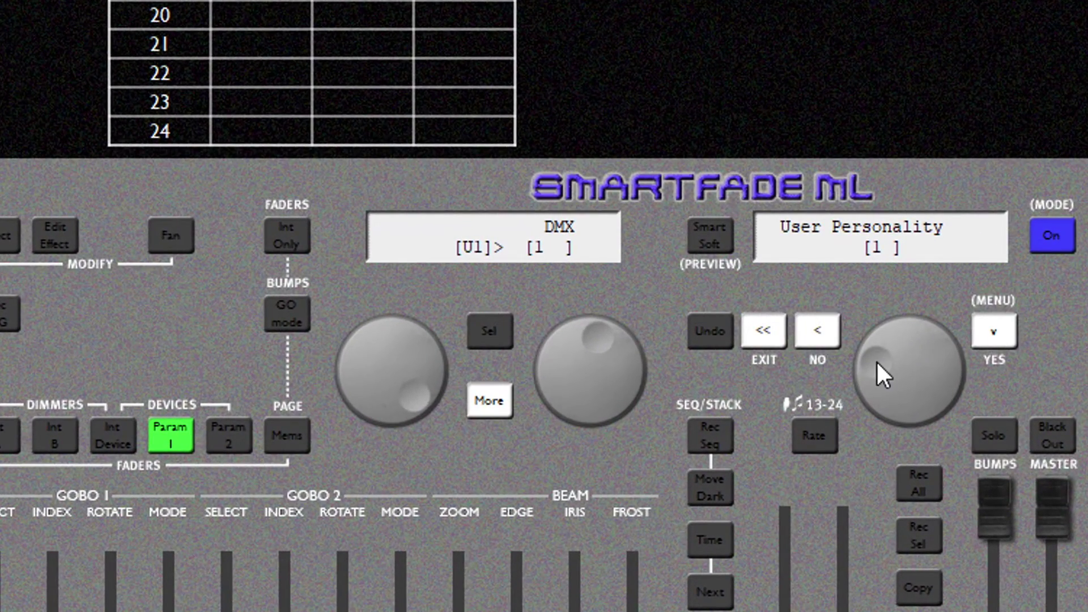
Select the next user personality and open it for editing as the LED fixture
{"action": "left_click_drag", "start_coordinate": [876, 351], "coordinate": [876, 337]}
{"action": "left_click", "coordinate": [997, 332]}
{"action": "left_click", "coordinate": [992, 332]}
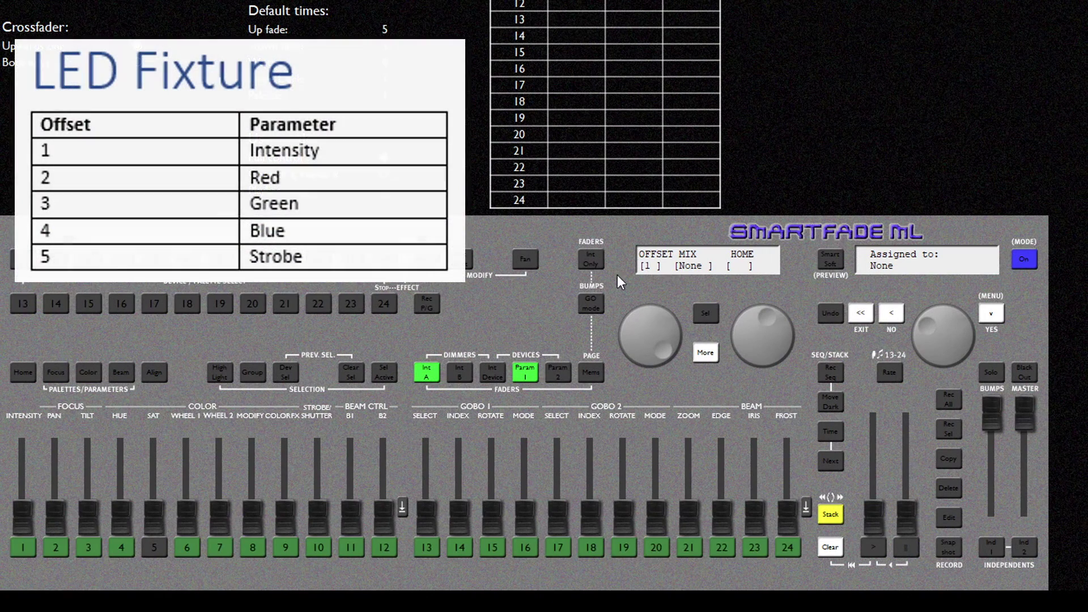
Assign the LED fixture's offset 1 to Intensity and offset 2 to Red with the mix type RGB
{"action": "left_click", "coordinate": [16, 547]}
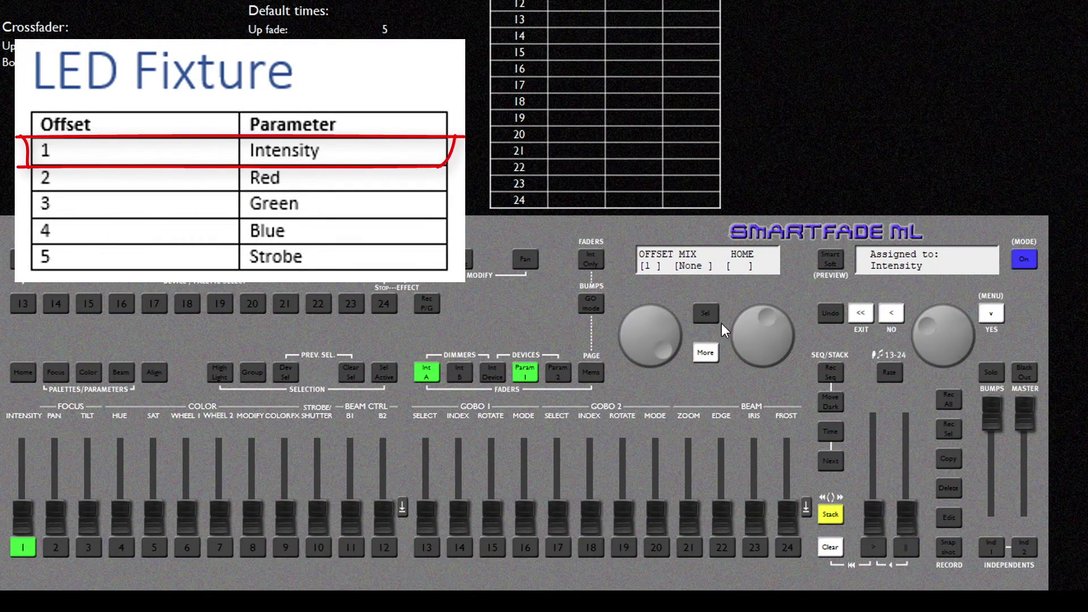
{"action": "scroll", "coordinate": [636, 335], "scroll_direction": "up", "scroll_amount": 1}
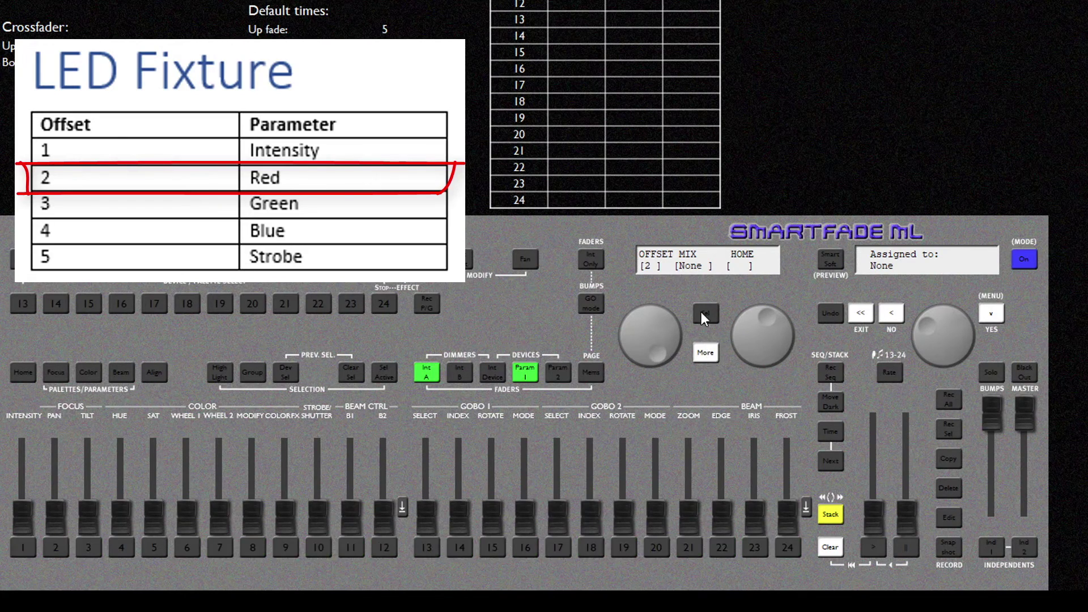
{"action": "left_click", "coordinate": [705, 353]}
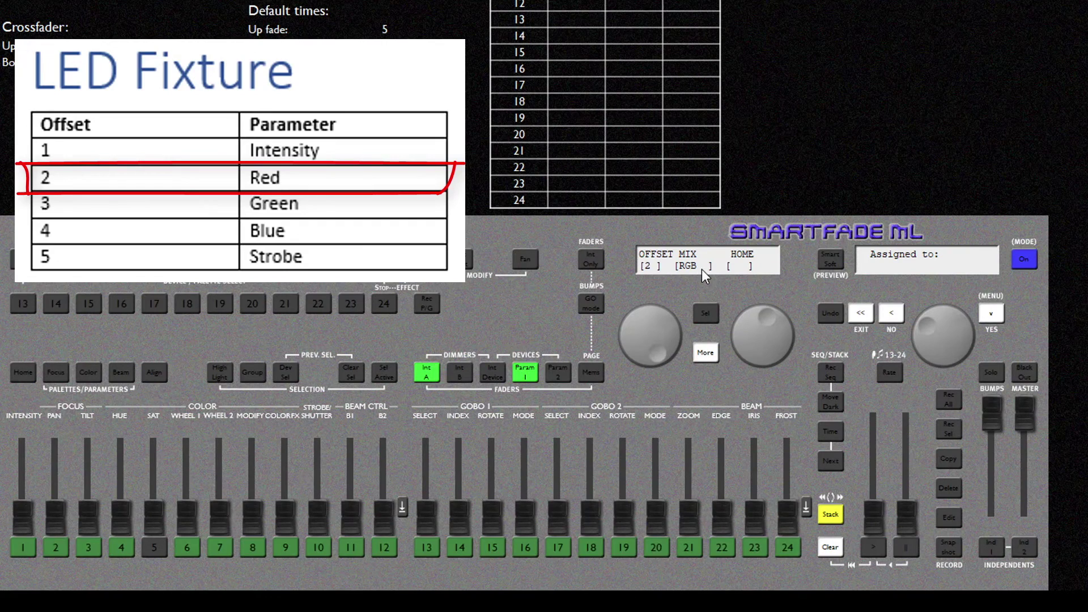
{"action": "left_click", "coordinate": [122, 549]}
Assign the LED fixture's offset 3 to Green, offset 4 to Blue and offset 5 to Shutter
{"action": "left_click_drag", "start_coordinate": [641, 347], "coordinate": [640, 339]}
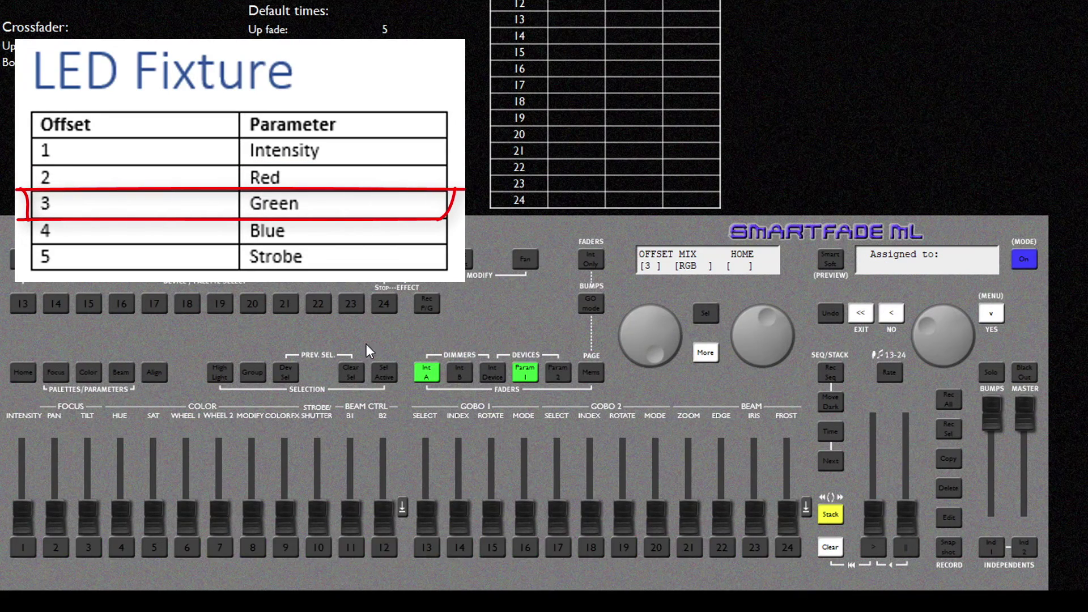
{"action": "left_click", "coordinate": [129, 546]}
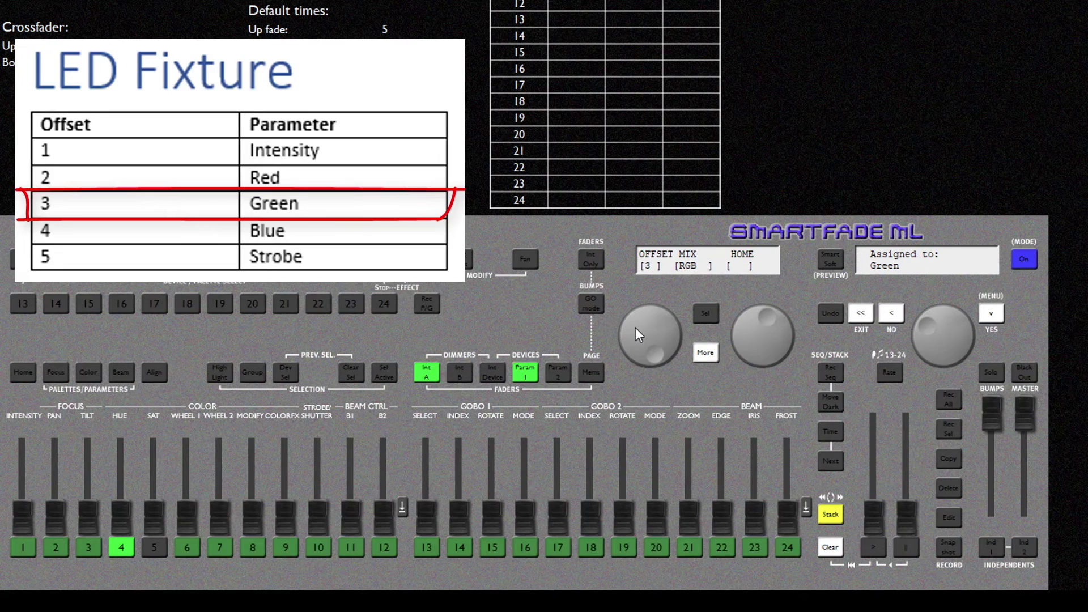
{"action": "left_click_drag", "start_coordinate": [635, 328], "coordinate": [635, 320]}
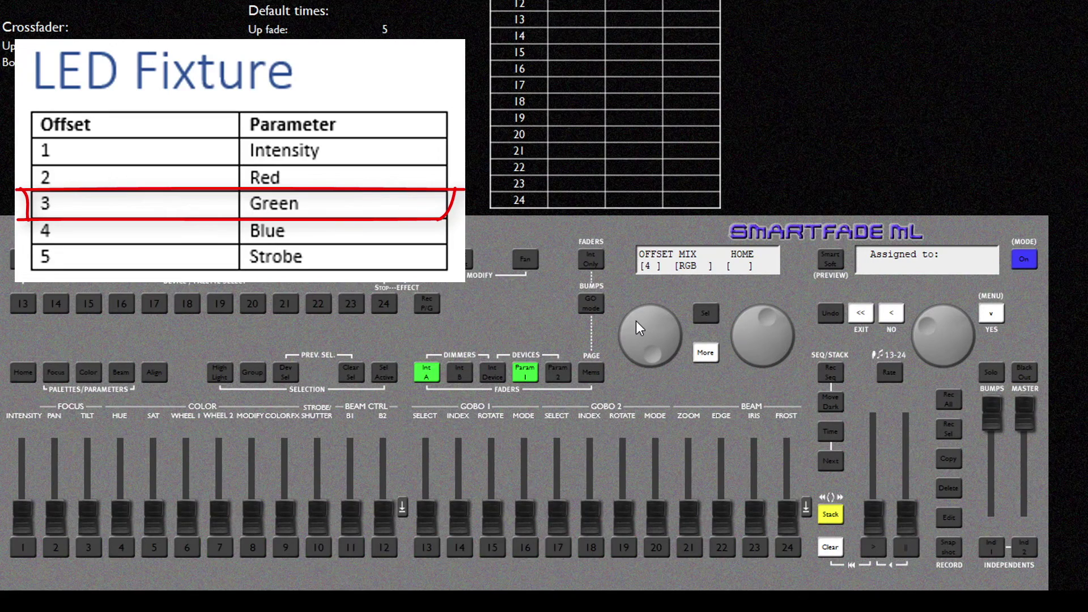
{"action": "left_click", "coordinate": [121, 547]}
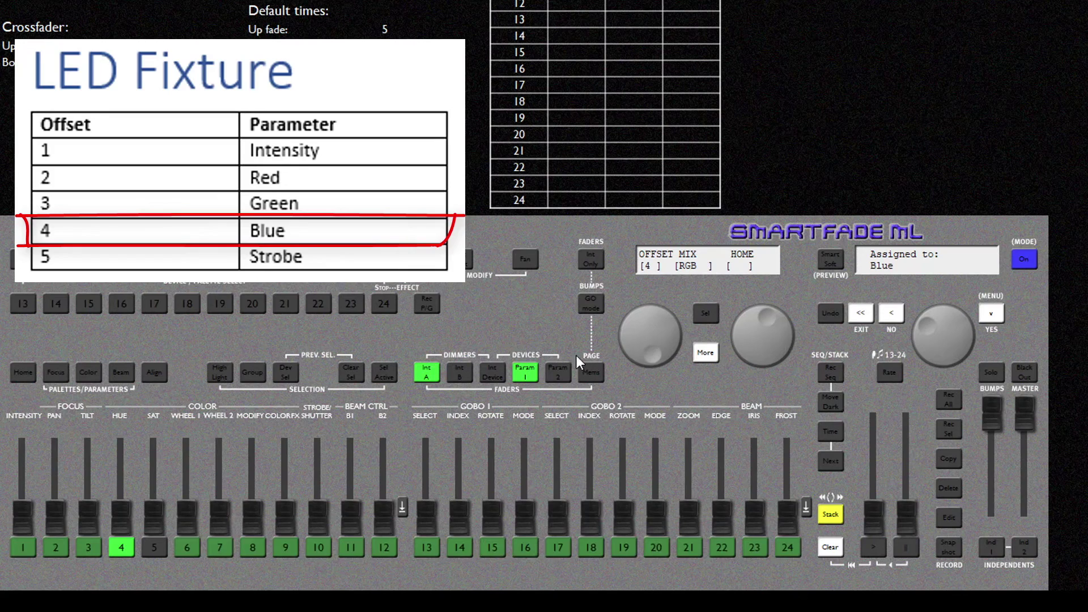
{"action": "scroll", "coordinate": [635, 320], "scroll_direction": "up", "scroll_amount": 1}
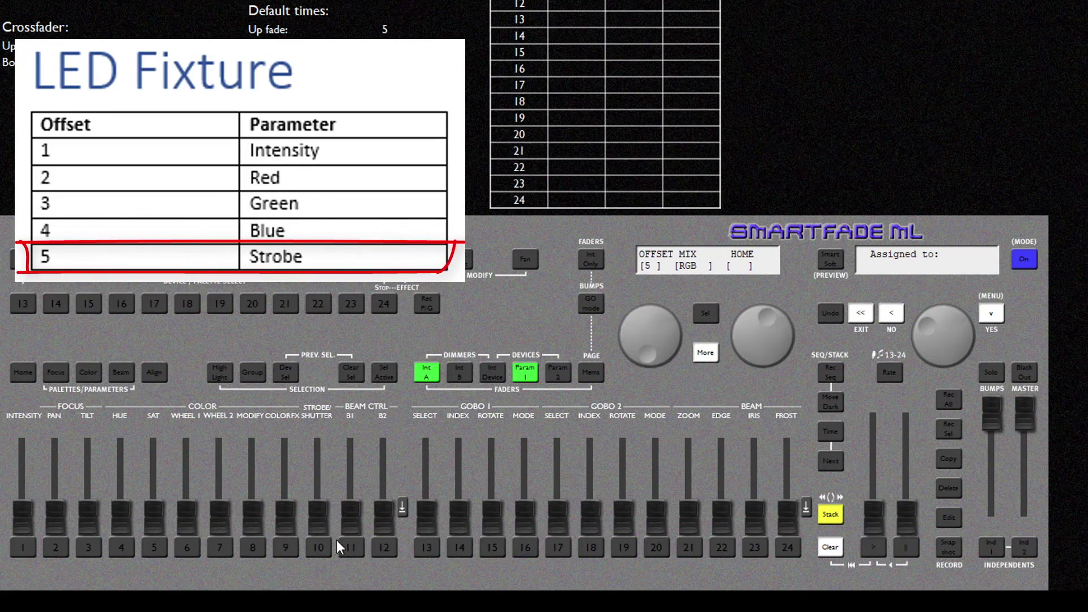
{"action": "left_click", "coordinate": [320, 549]}
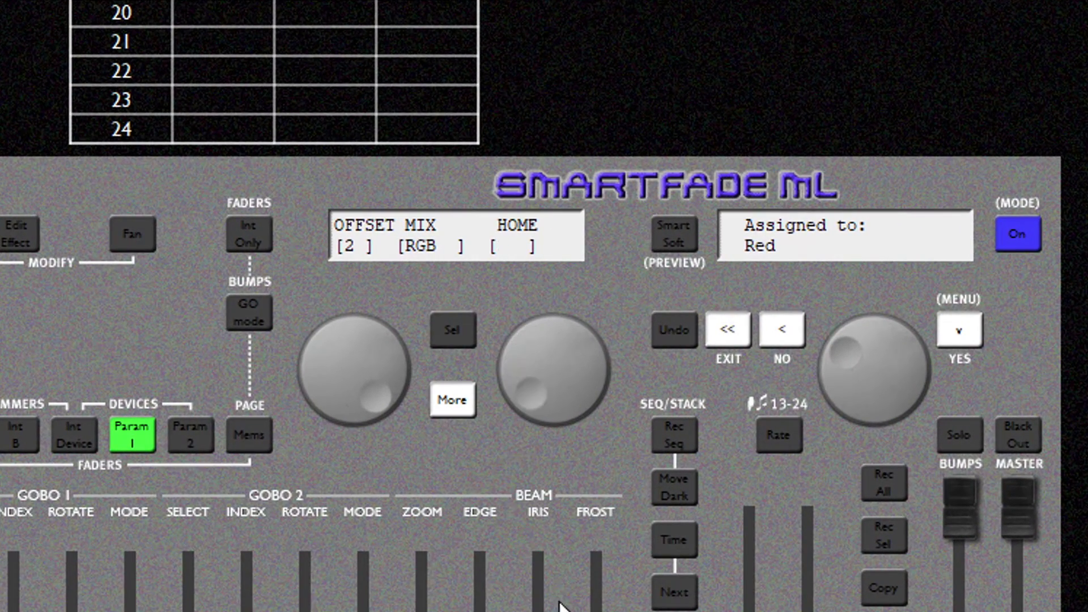
Raise the home value of the LED fixture's offset 2 (Red) beyond 171
{"action": "left_click_drag", "start_coordinate": [558, 602], "coordinate": [606, 1]}
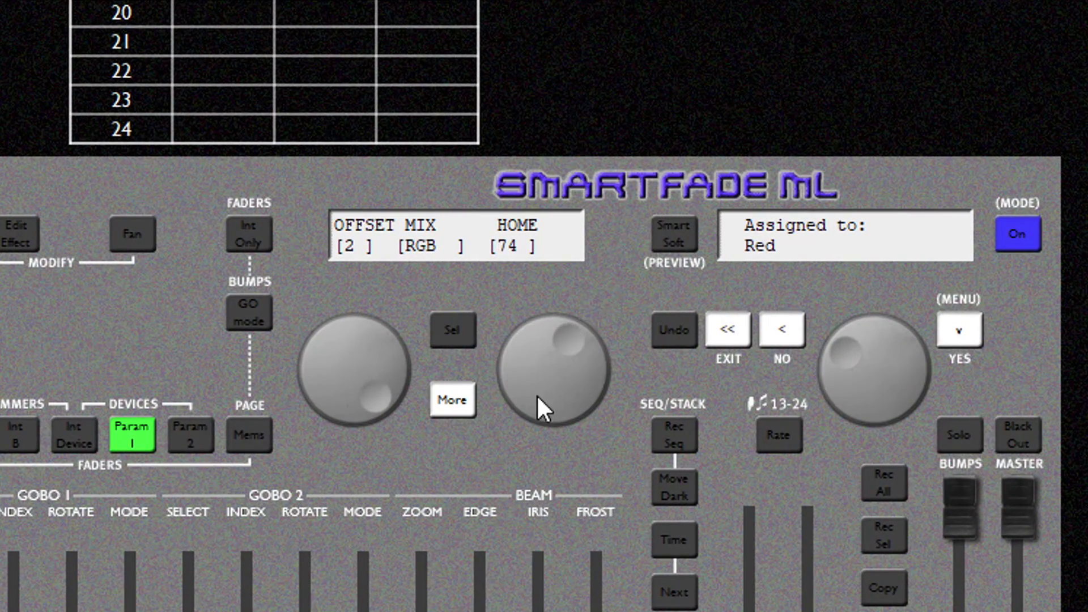
{"action": "left_click_drag", "start_coordinate": [541, 408], "coordinate": [489, 57]}
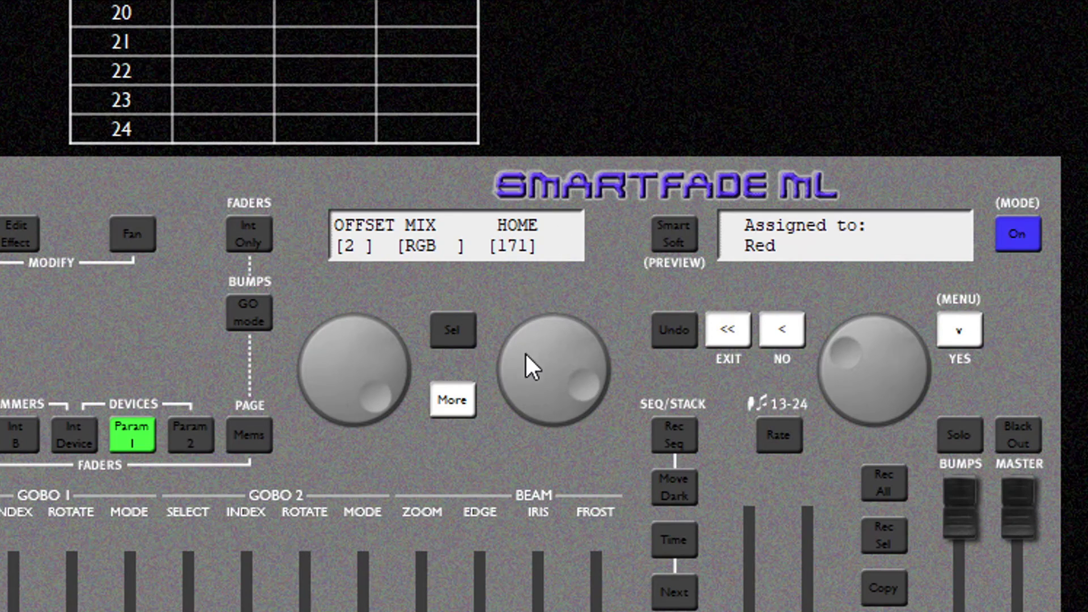
{"action": "left_click_drag", "start_coordinate": [525, 352], "coordinate": [580, 269]}
{"action": "left_click_drag", "start_coordinate": [528, 387], "coordinate": [558, 260]}
Set the home value of offset 3 (Green) to 255
{"action": "left_click_drag", "start_coordinate": [330, 363], "coordinate": [341, 339]}
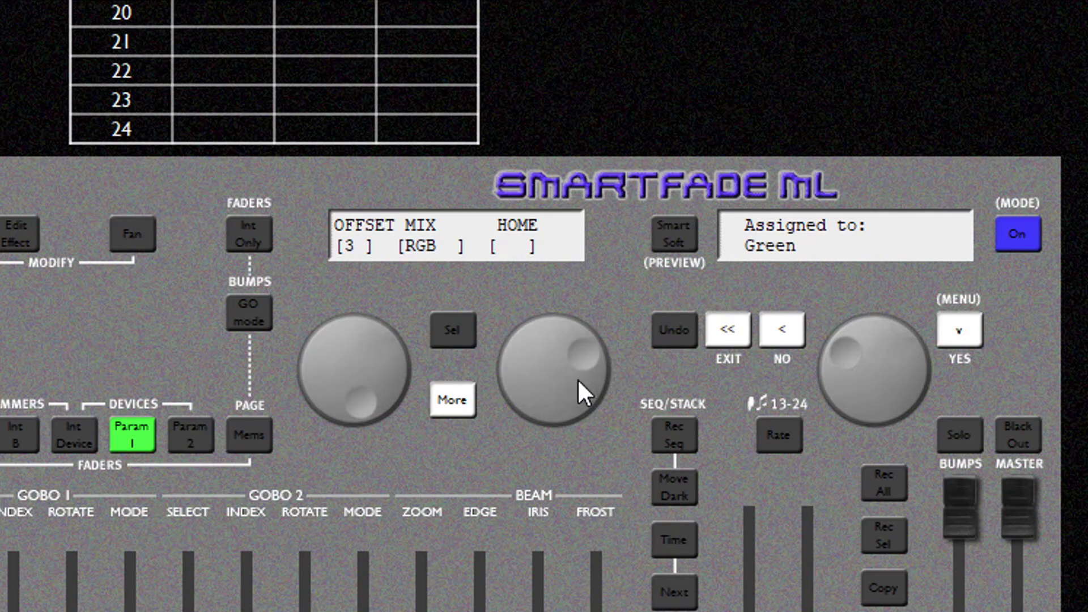
{"action": "left_click_drag", "start_coordinate": [577, 380], "coordinate": [558, 3]}
{"action": "left_click_drag", "start_coordinate": [575, 398], "coordinate": [543, 3]}
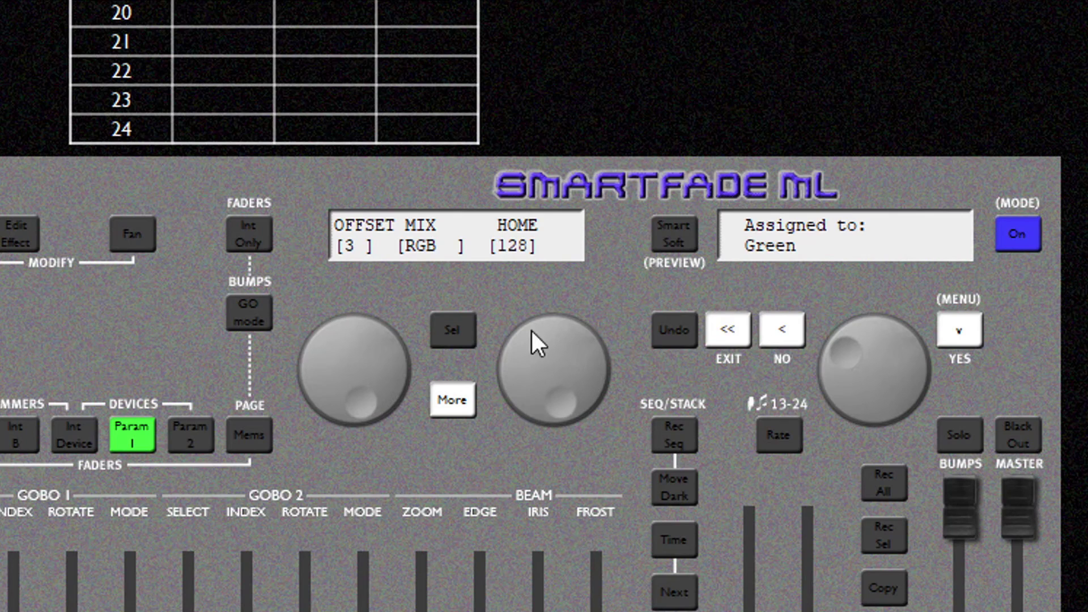
{"action": "mouse_move", "coordinate": [533, 340]}
{"action": "left_mouse_down"}
{"action": "mouse_move", "coordinate": [538, 121]}
{"action": "mouse_move", "coordinate": [549, 213]}
{"action": "mouse_move", "coordinate": [527, 345]}
{"action": "left_mouse_up"}
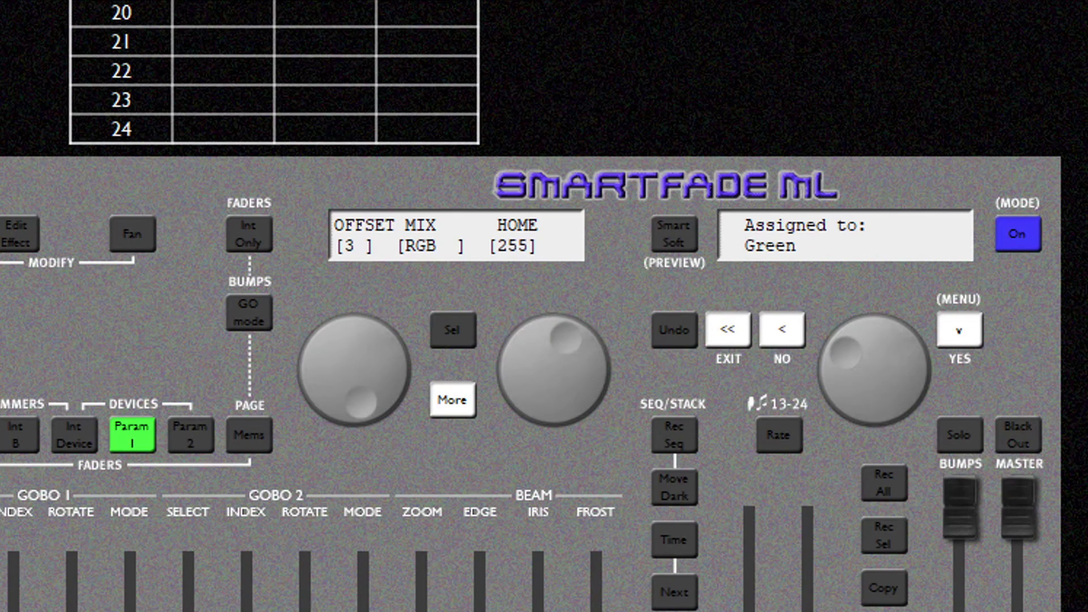
Raise the home value of offset 4 (Blue) beyond 235
{"action": "left_click_drag", "start_coordinate": [328, 374], "coordinate": [321, 363]}
{"action": "left_click_drag", "start_coordinate": [524, 381], "coordinate": [595, 150]}
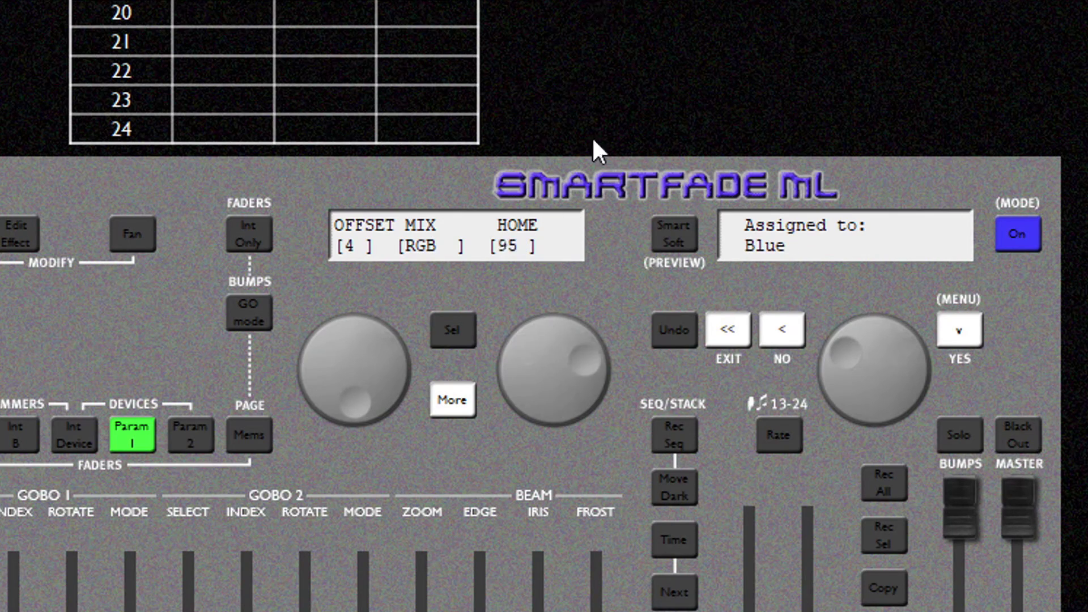
{"action": "left_click_drag", "start_coordinate": [558, 380], "coordinate": [561, 3]}
{"action": "left_click_drag", "start_coordinate": [539, 358], "coordinate": [553, 3]}
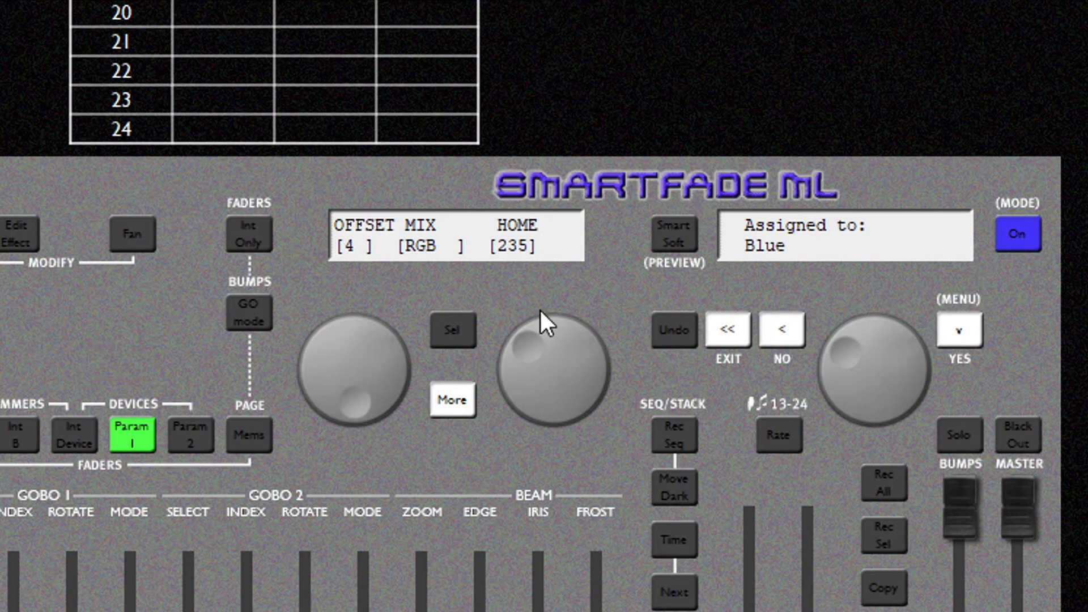
{"action": "left_click_drag", "start_coordinate": [541, 323], "coordinate": [602, 1]}
Leave the home value of offset 5 (Shutter) blank and back out of the personality editor to the Patch menu
{"action": "left_click_drag", "start_coordinate": [377, 396], "coordinate": [334, 378]}
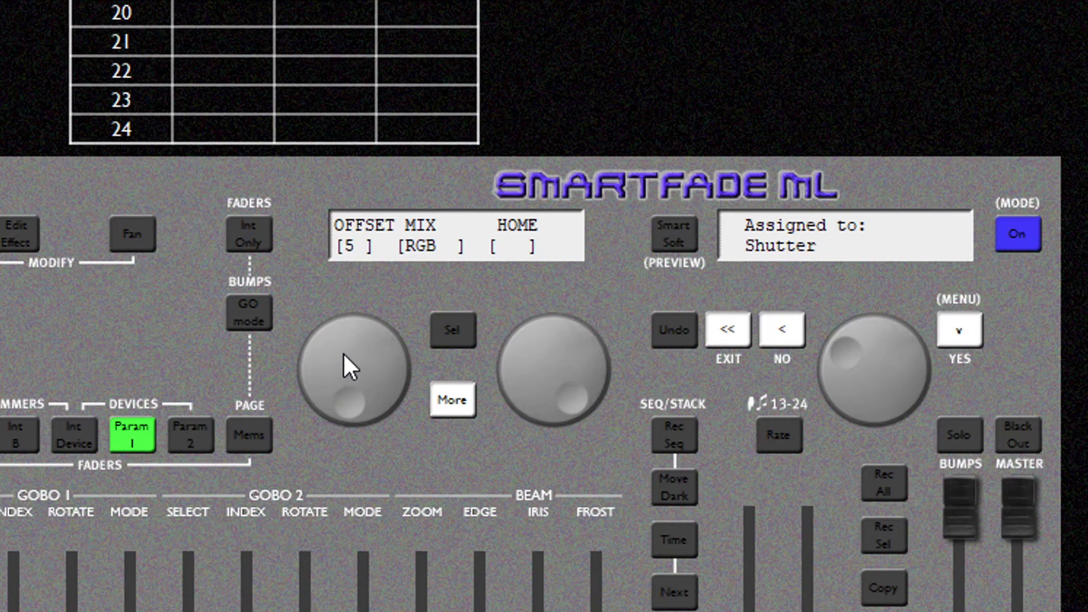
{"action": "left_click_drag", "start_coordinate": [548, 335], "coordinate": [468, 534]}
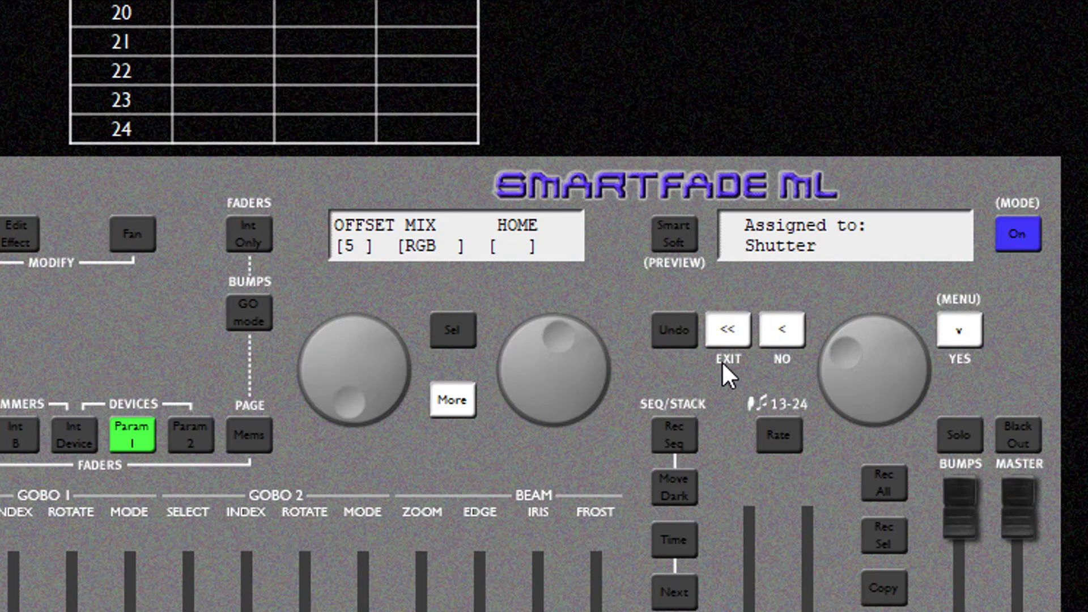
{"action": "left_click", "coordinate": [778, 329]}
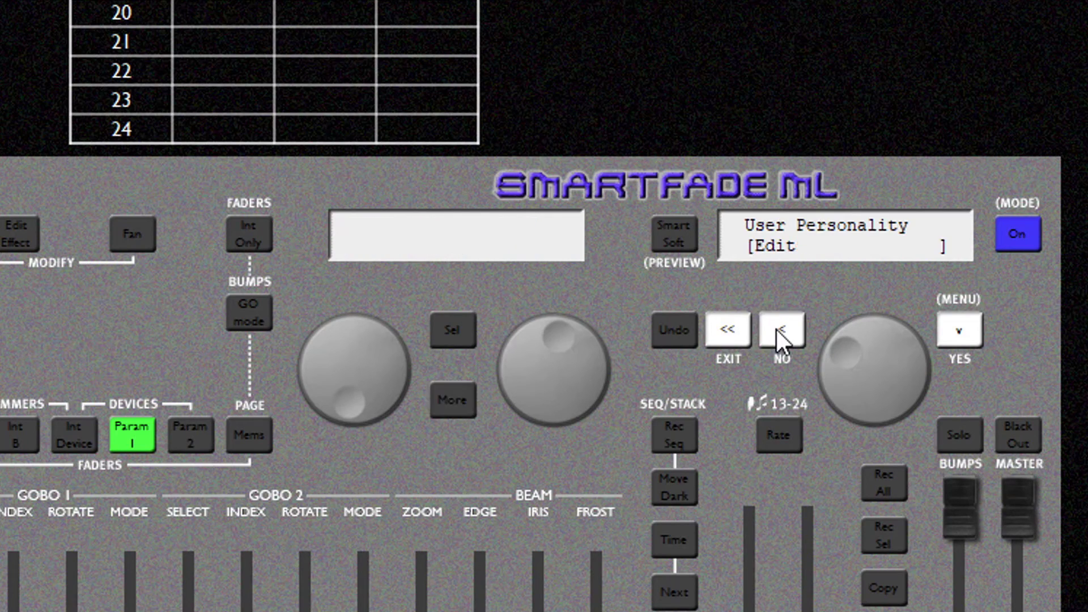
{"action": "left_click", "coordinate": [776, 329]}
{"action": "left_click", "coordinate": [776, 328]}
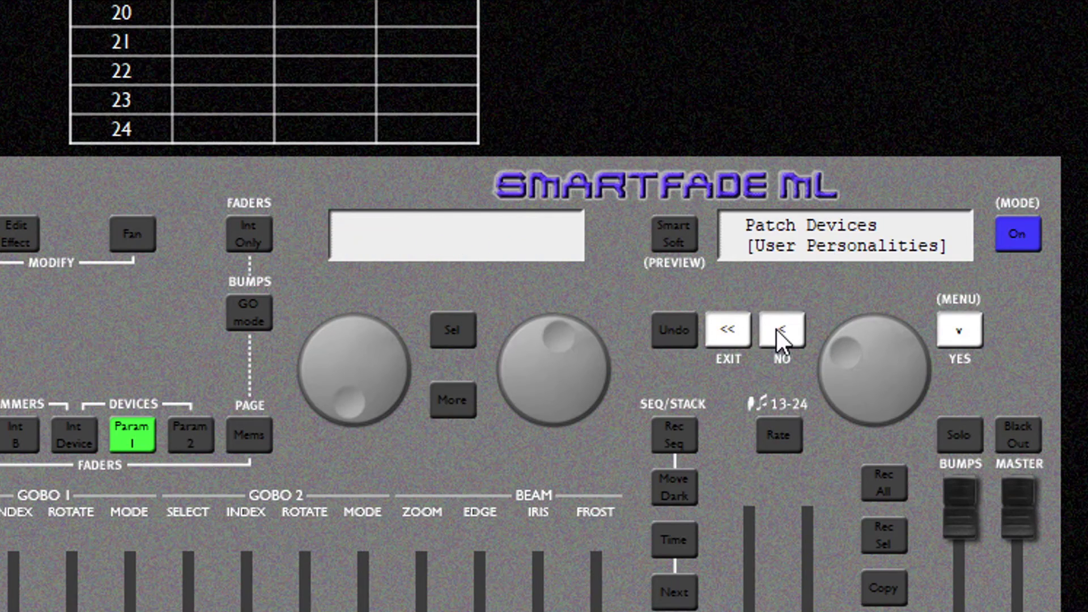
{"action": "left_click", "coordinate": [774, 330]}
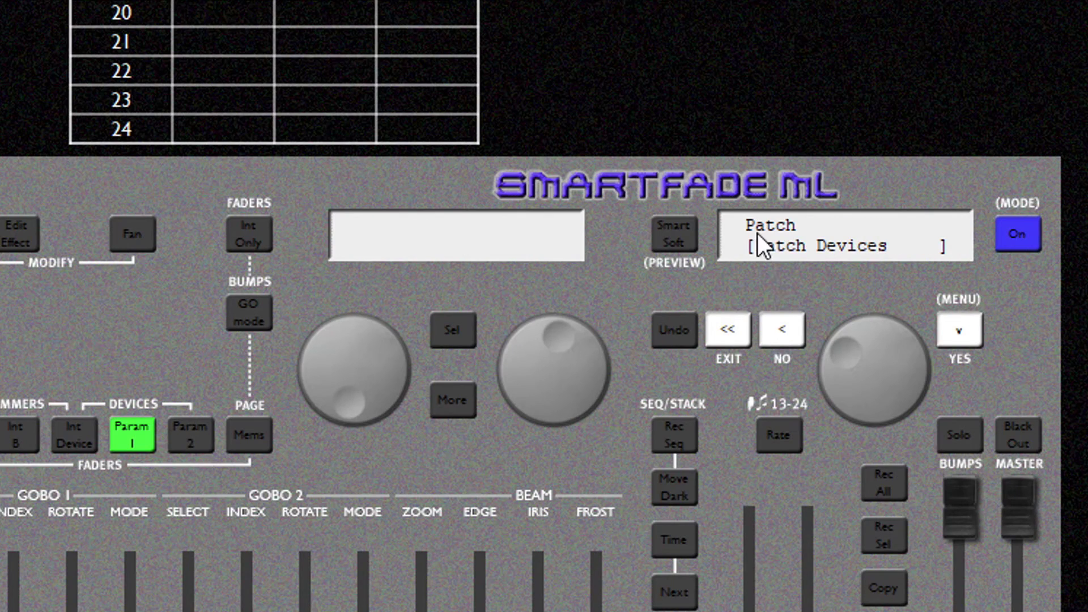
Use the Patch Wizard to patch four devices of user-defined model 1, starting at device 1 and DMX address 1
{"action": "left_click_drag", "start_coordinate": [836, 352], "coordinate": [814, 435]}
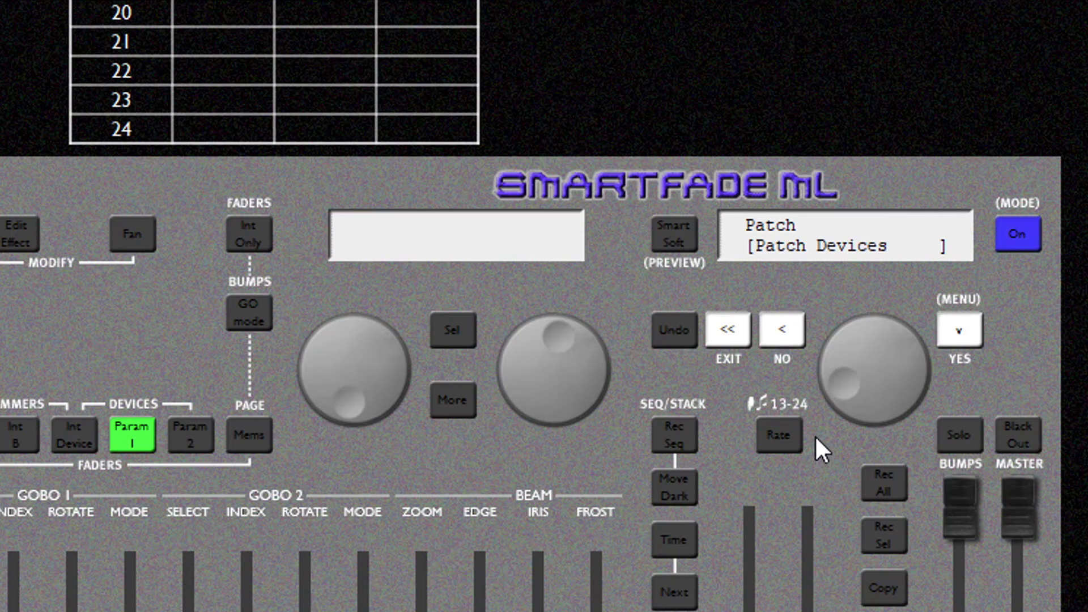
{"action": "left_click", "coordinate": [969, 335]}
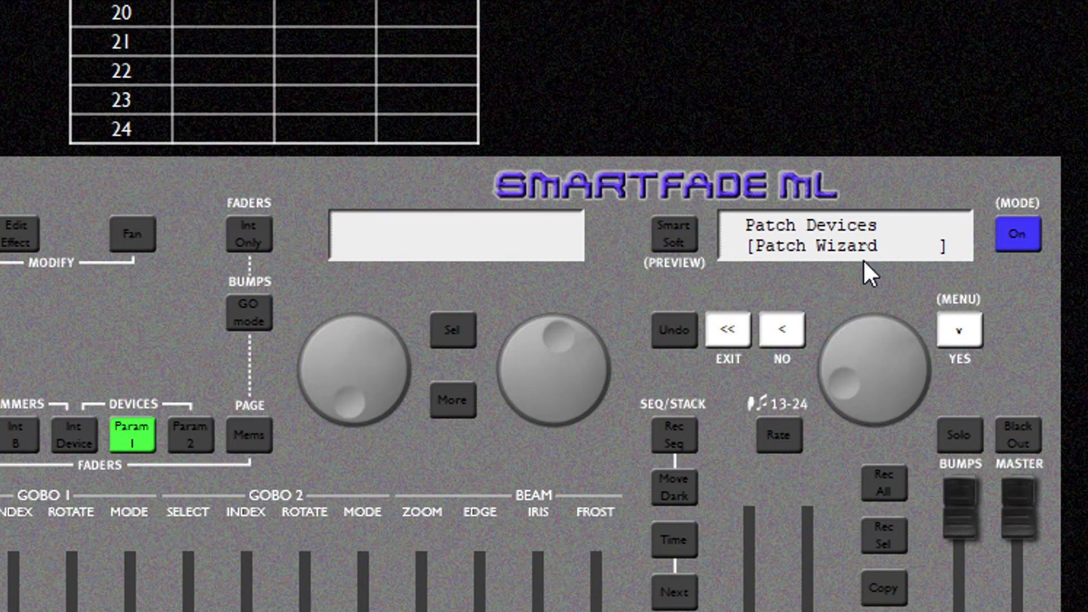
{"action": "left_click", "coordinate": [950, 334]}
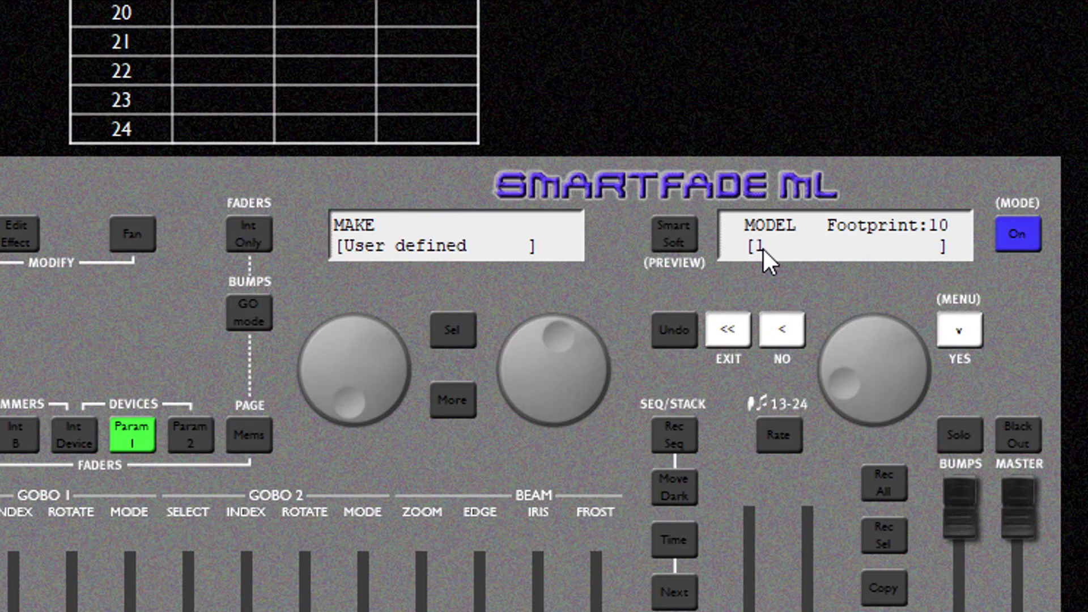
{"action": "left_click", "coordinate": [960, 331]}
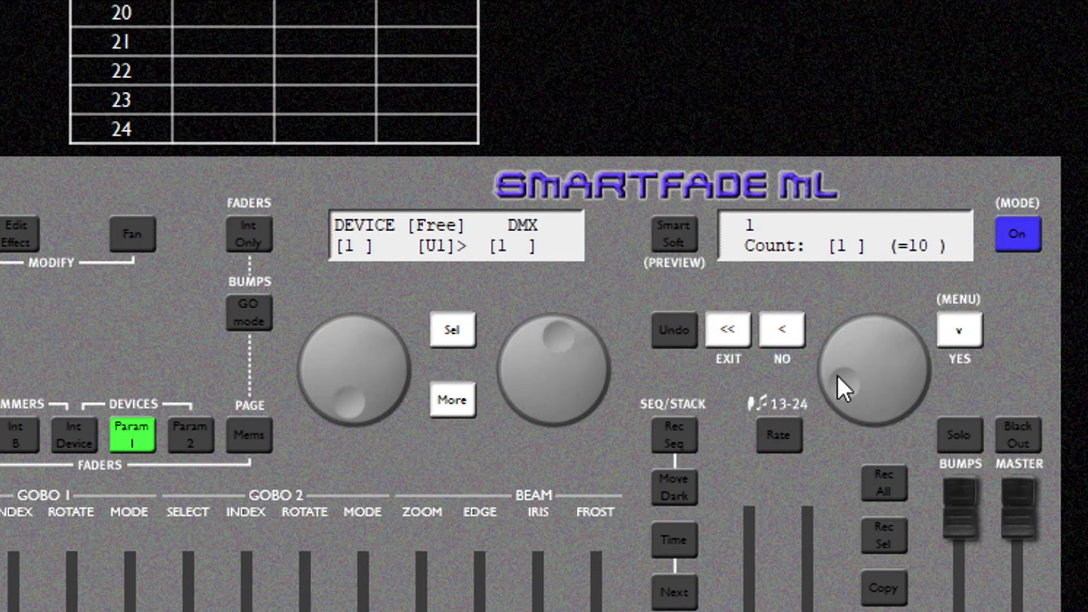
{"action": "left_click_drag", "start_coordinate": [837, 376], "coordinate": [838, 313]}
{"action": "left_click", "coordinate": [972, 331]}
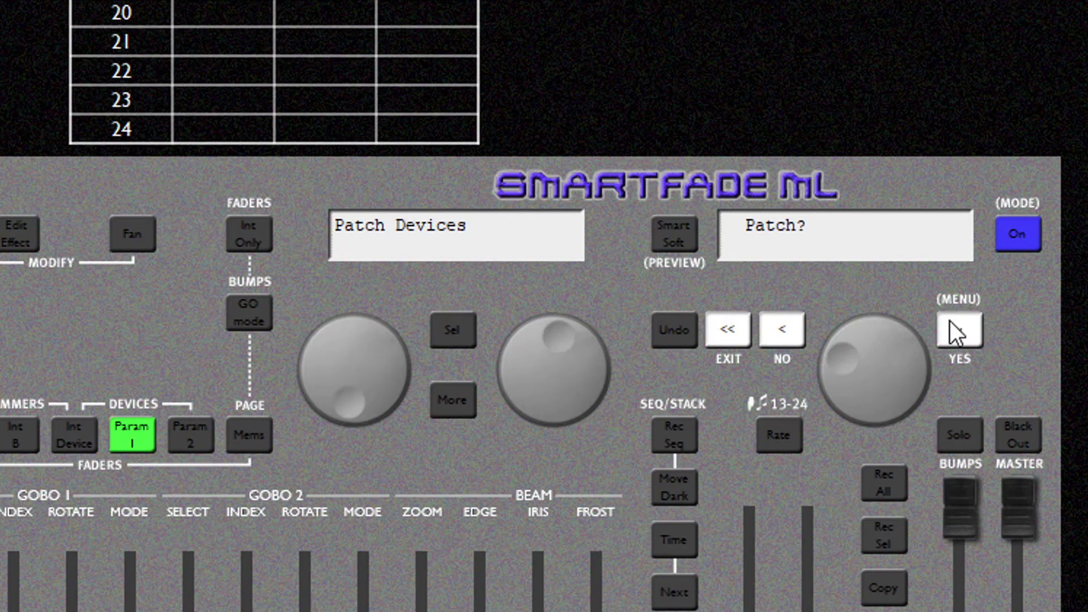
{"action": "left_click", "coordinate": [959, 331]}
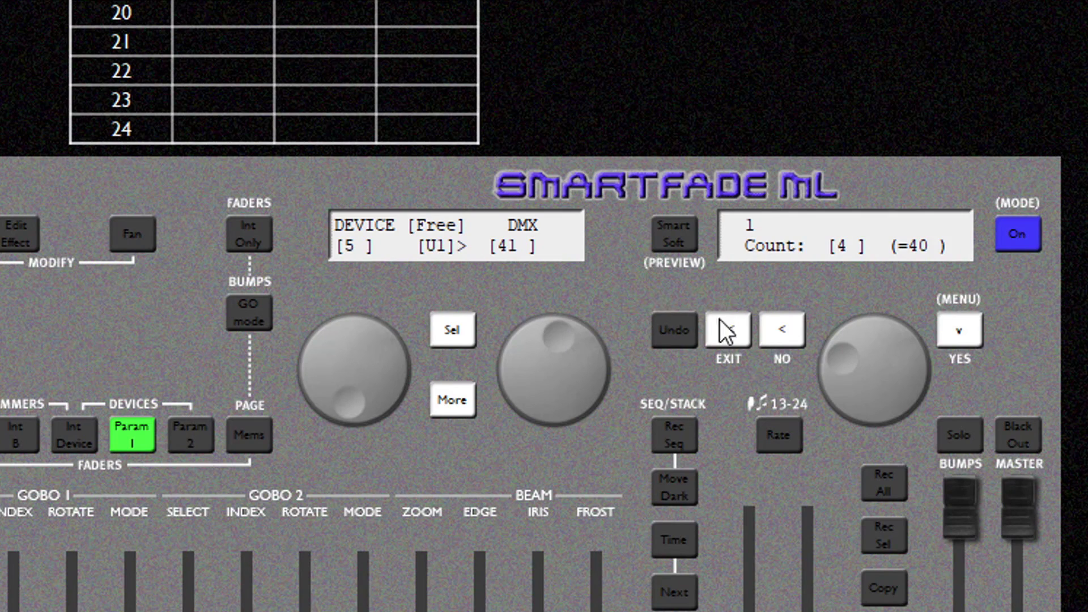
Patch four devices of user-defined model 2, starting at device 5 and DMX address 41, and exit the patch
{"action": "left_click", "coordinate": [775, 333]}
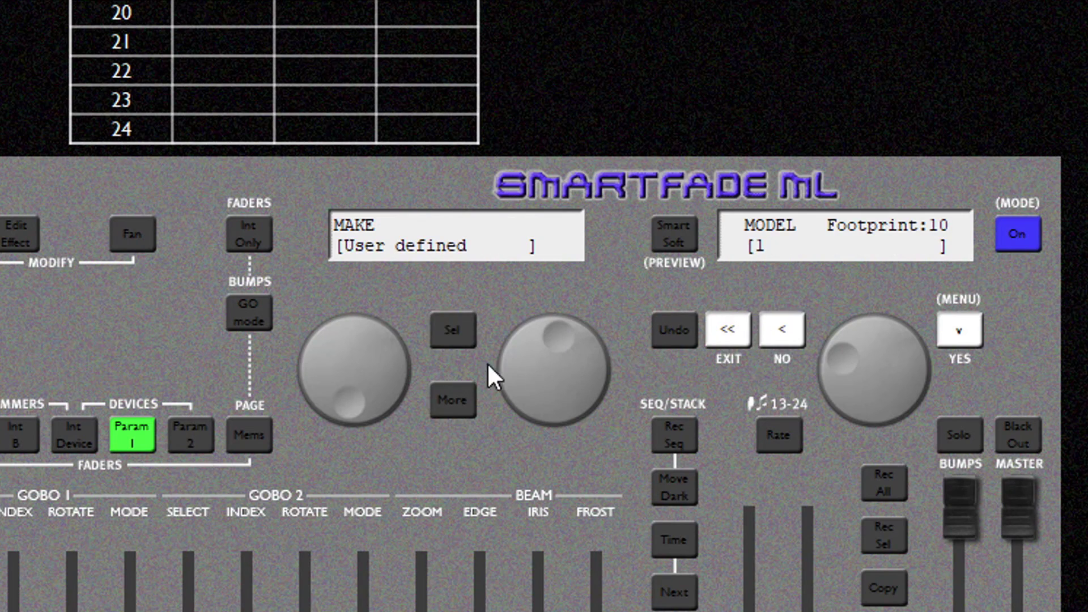
{"action": "left_click_drag", "start_coordinate": [844, 375], "coordinate": [845, 355]}
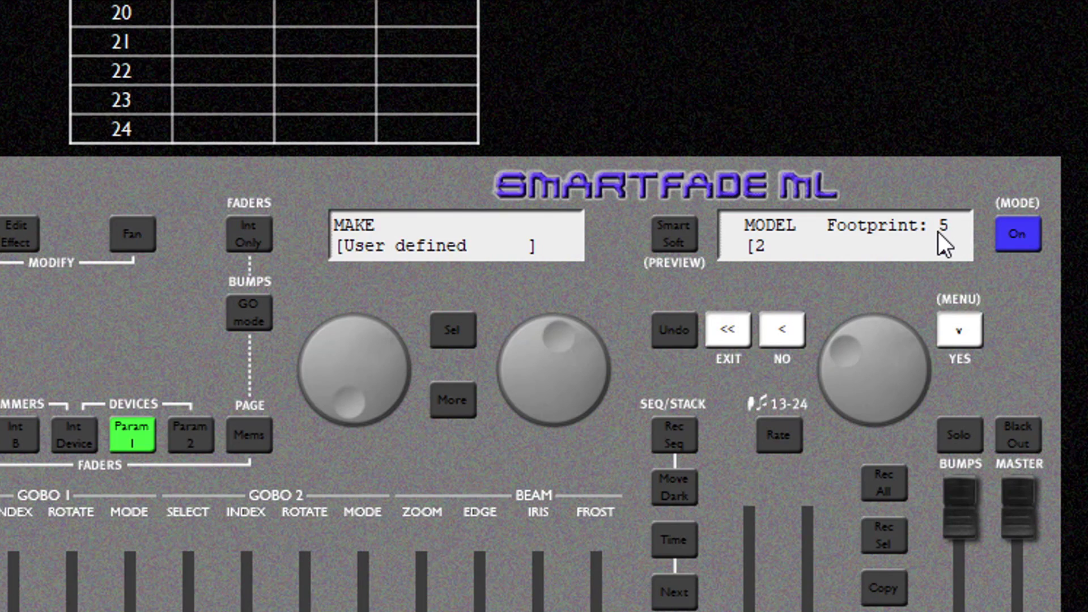
{"action": "left_click", "coordinate": [966, 334]}
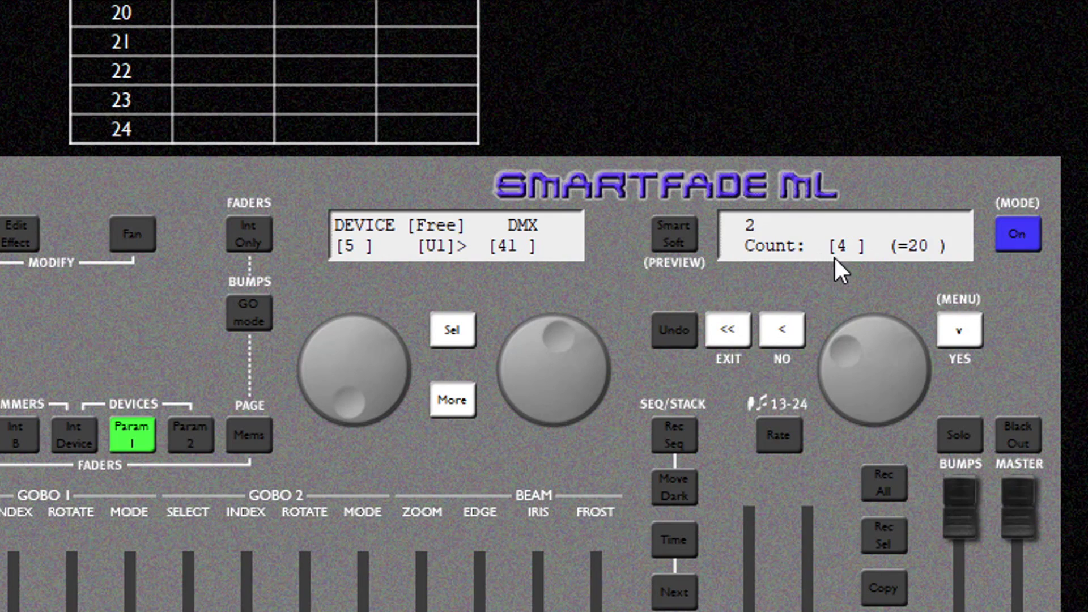
{"action": "left_click", "coordinate": [971, 340]}
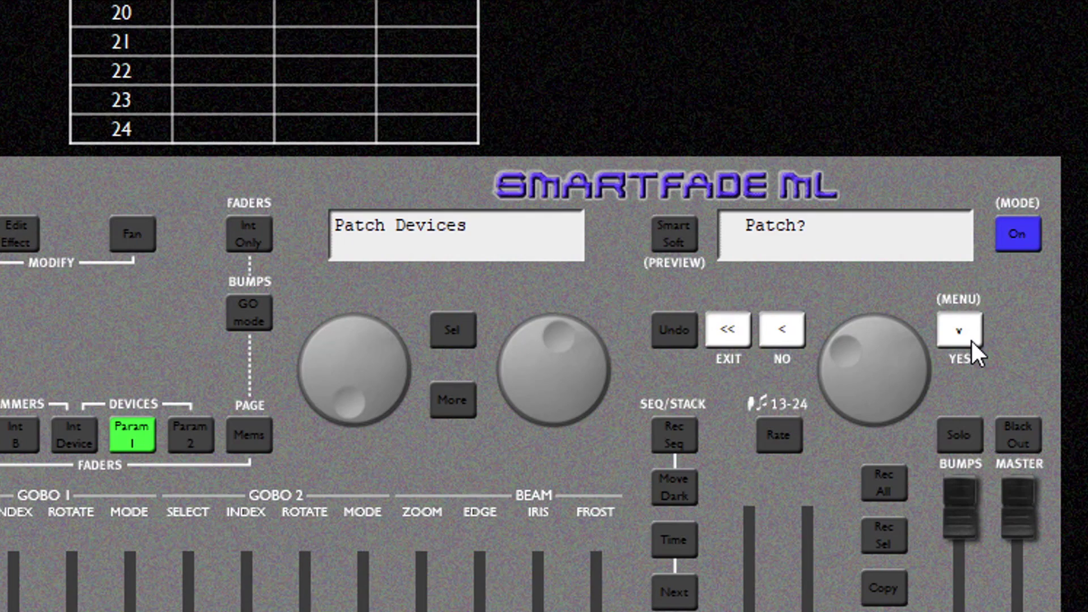
{"action": "left_click", "coordinate": [970, 338]}
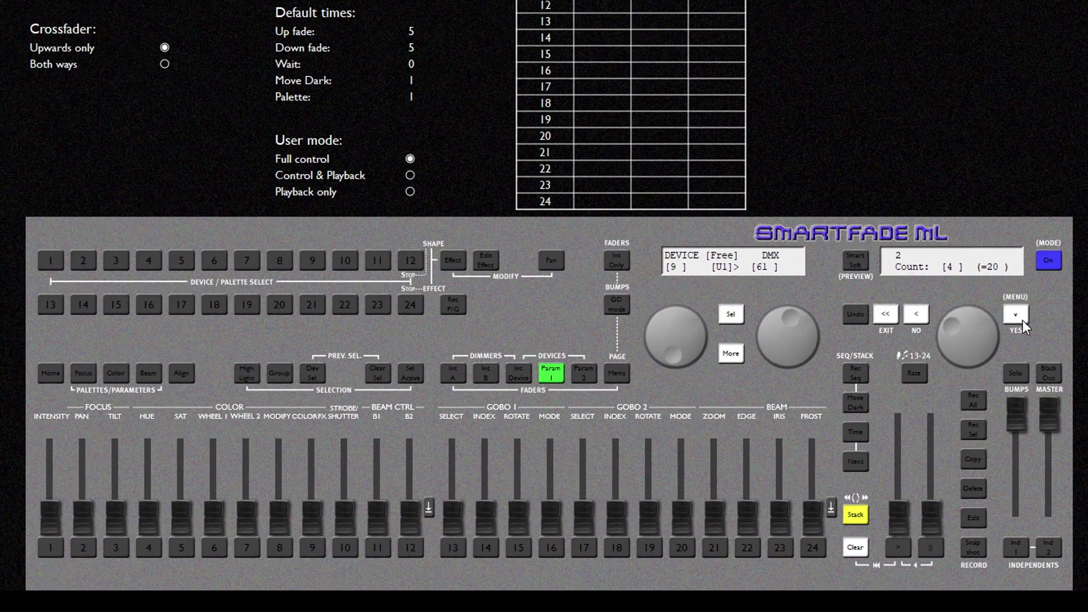
{"action": "left_click", "coordinate": [896, 316]}
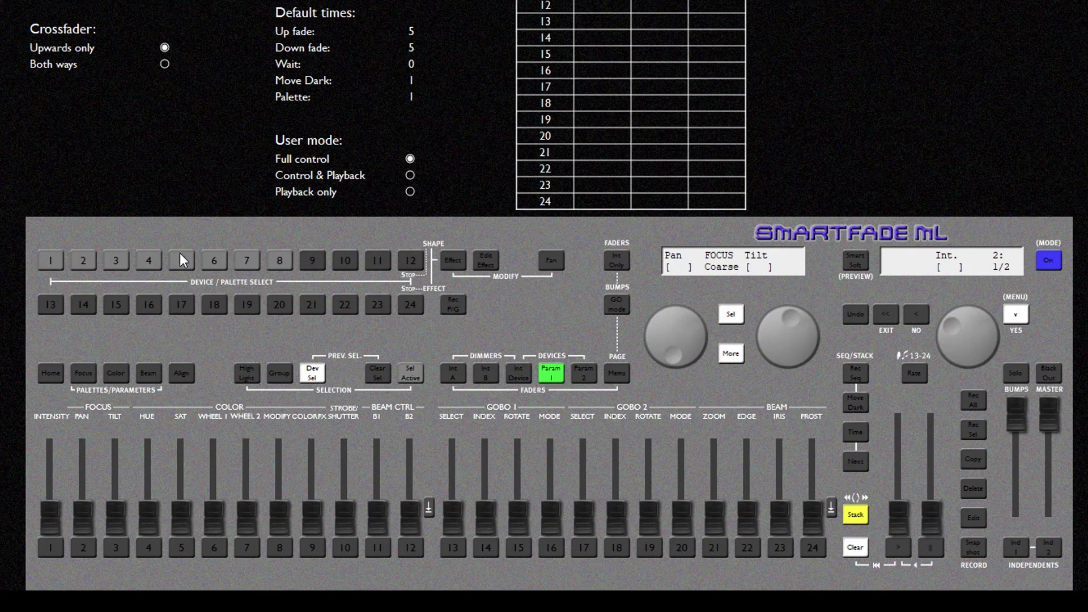
Set devices 1 to 4 to intensity 100, pan 54 and tilt 32, raise color Wheel 1 and Gobo 1 Select, and deselect the devices
{"action": "left_click_drag", "start_coordinate": [40, 261], "coordinate": [145, 258]}
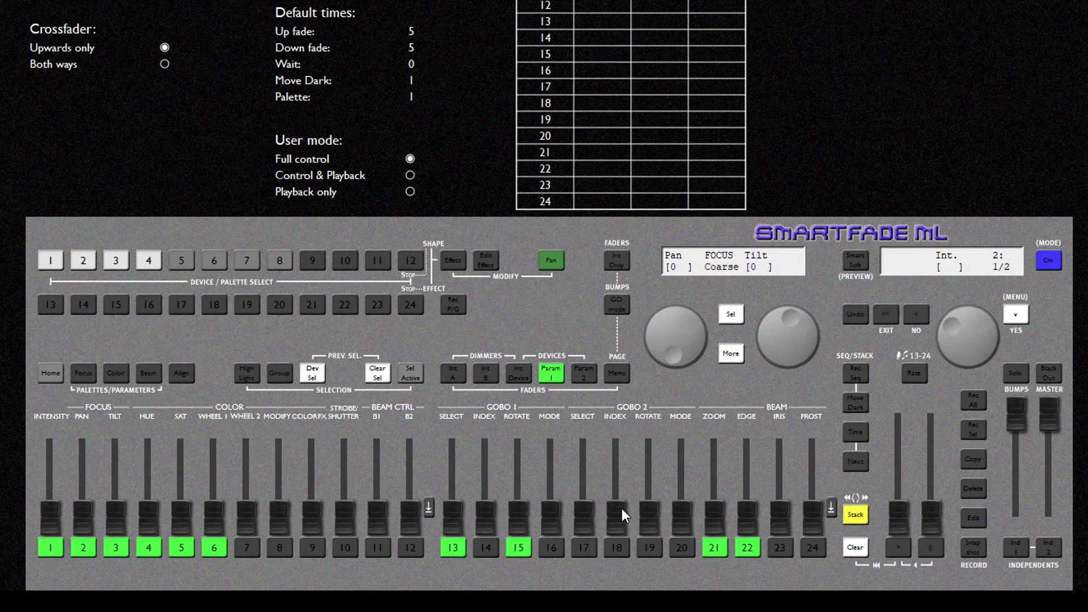
{"action": "left_click_drag", "start_coordinate": [48, 517], "coordinate": [63, 437]}
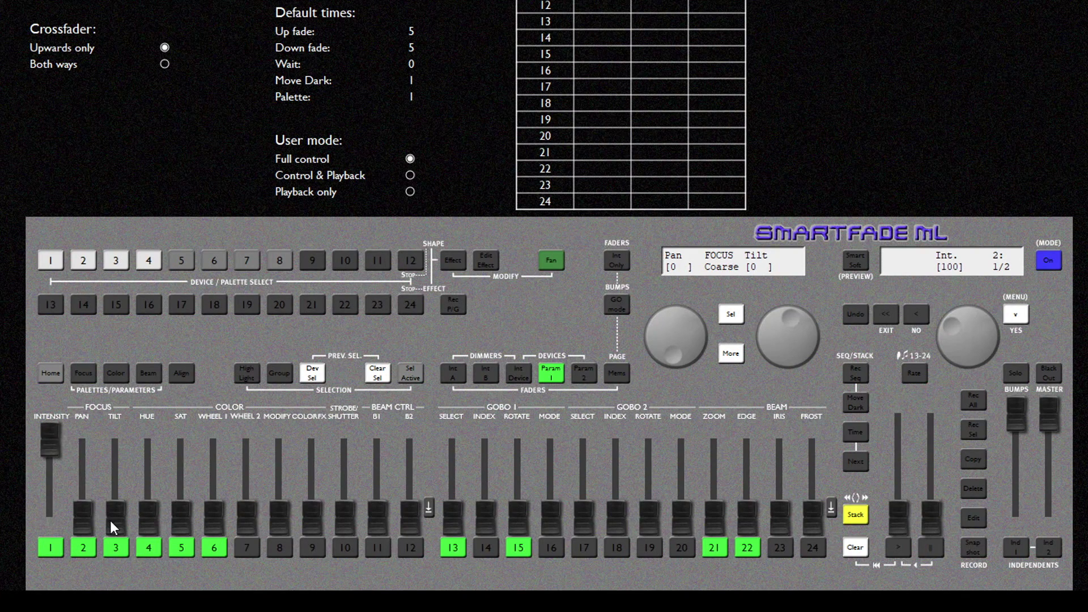
{"action": "left_click_drag", "start_coordinate": [104, 481], "coordinate": [104, 462]}
{"action": "left_click_drag", "start_coordinate": [113, 501], "coordinate": [116, 475]}
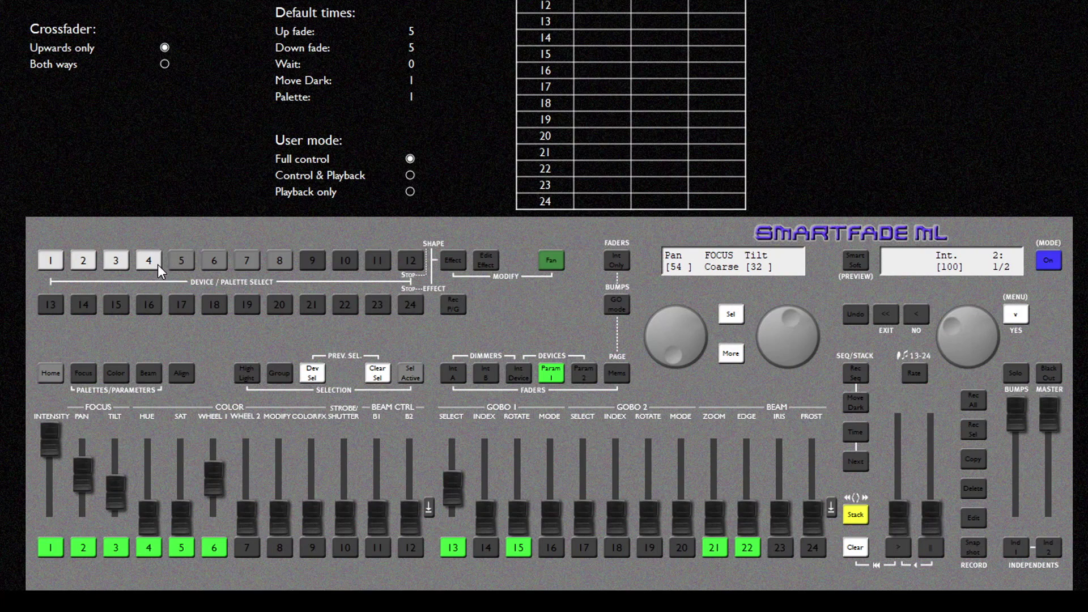
{"action": "left_click", "coordinate": [84, 260]}
{"action": "left_click", "coordinate": [54, 260]}
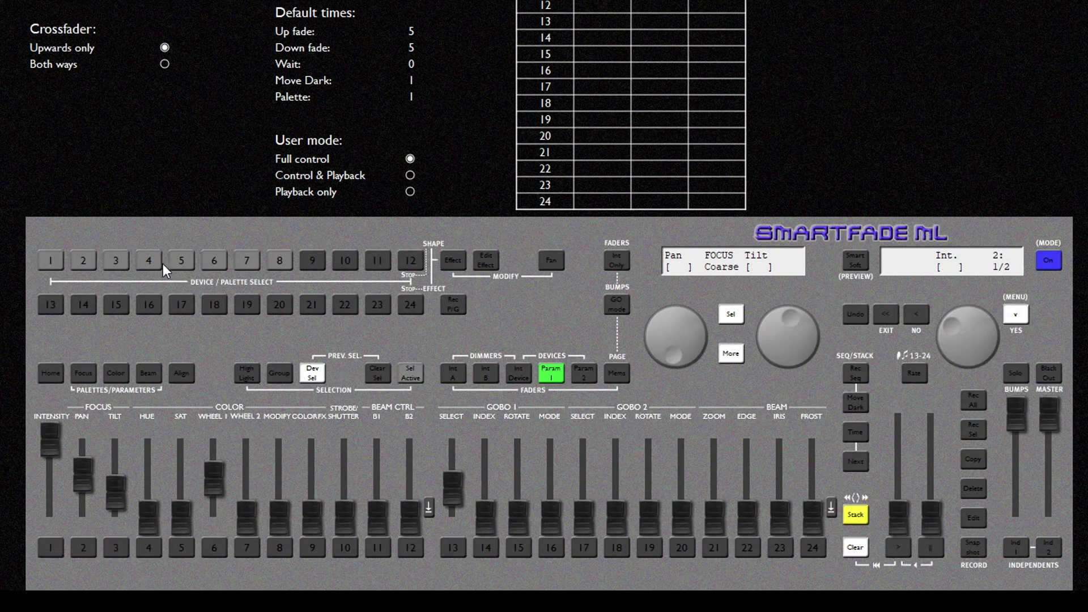
Select devices 5 to 8, set their intensity to 65 and apply color palette 5
{"action": "left_click", "coordinate": [180, 260]}
{"action": "left_click", "coordinate": [213, 258]}
{"action": "left_click", "coordinate": [246, 257]}
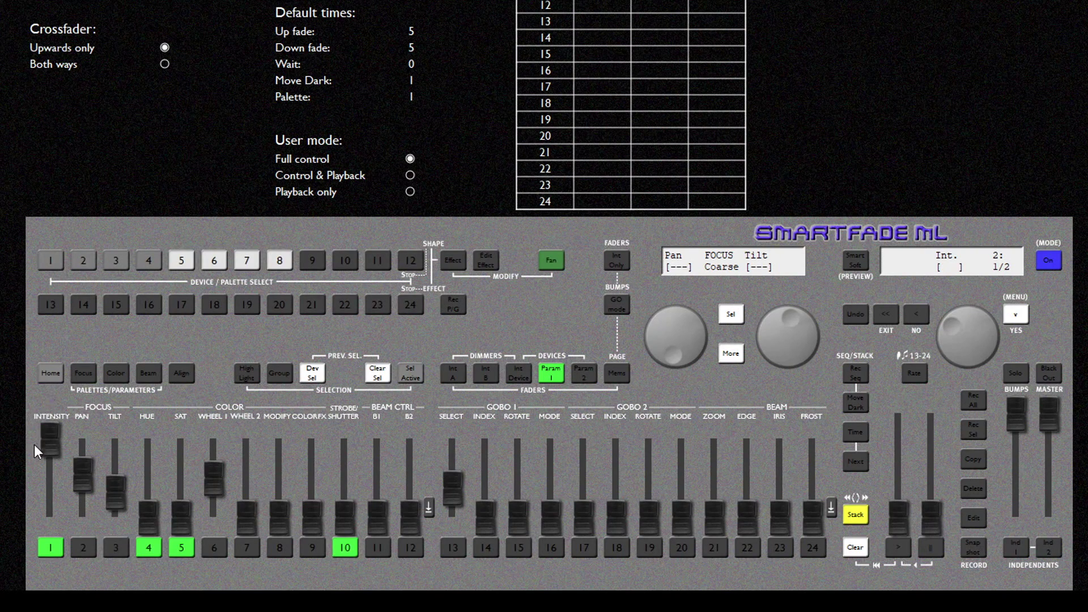
{"action": "left_click_drag", "start_coordinate": [50, 442], "coordinate": [59, 474]}
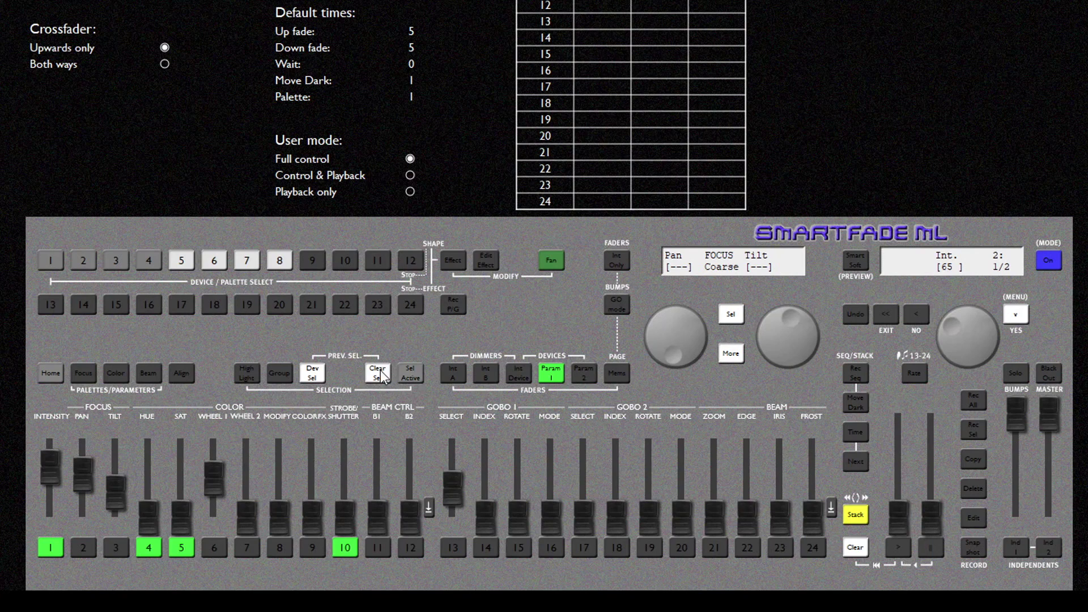
{"action": "left_click", "coordinate": [114, 374]}
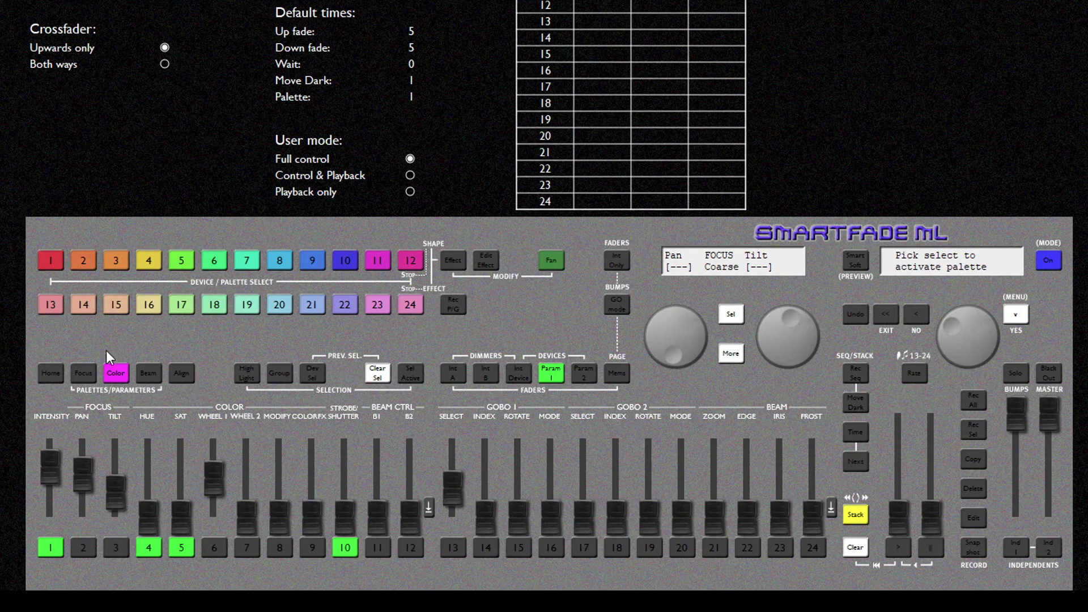
{"action": "left_click", "coordinate": [188, 261]}
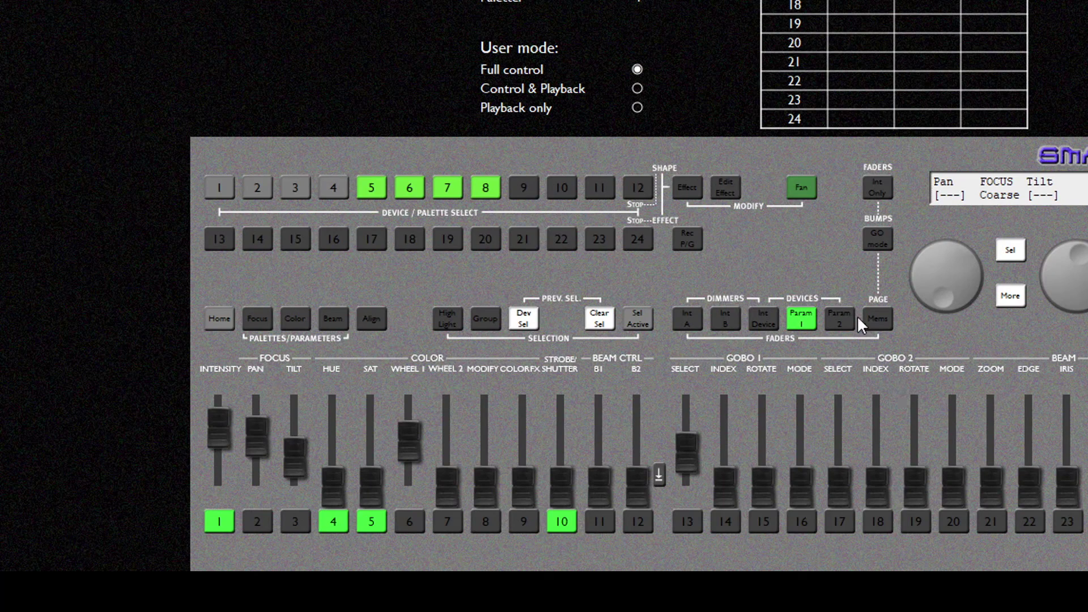
Switch the faders to the second page of device parameters (Param 2)
{"action": "left_click", "coordinate": [840, 320]}
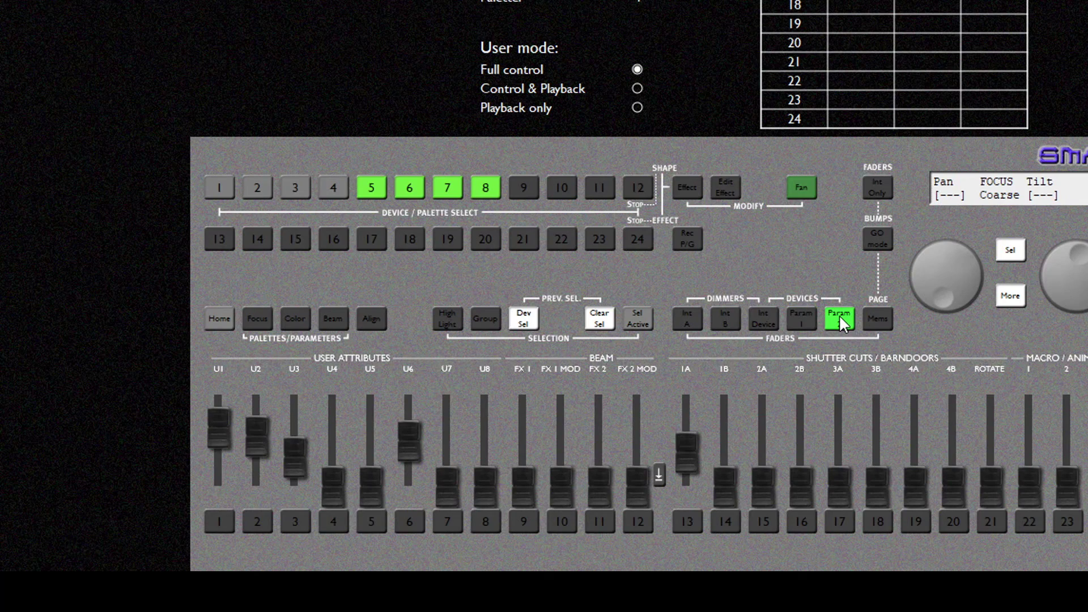